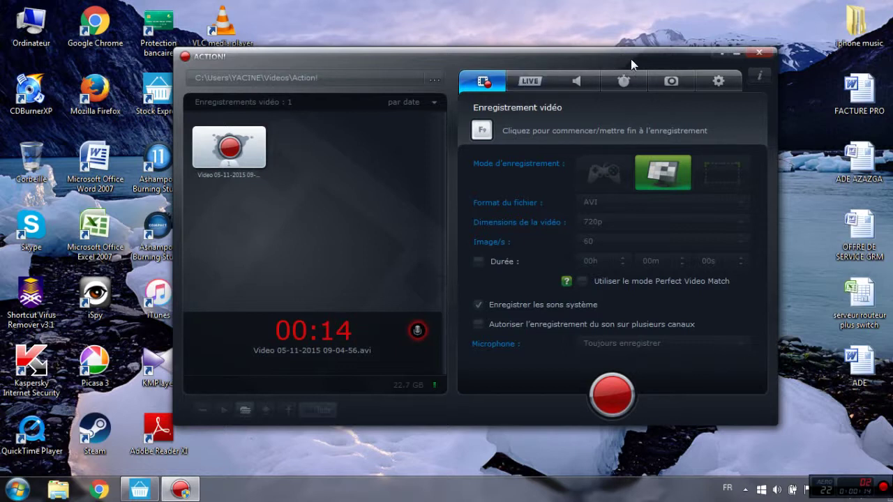
Minimize the Action! recorder window and switch to Google Chrome to load google.dz.
left_click(737, 53)
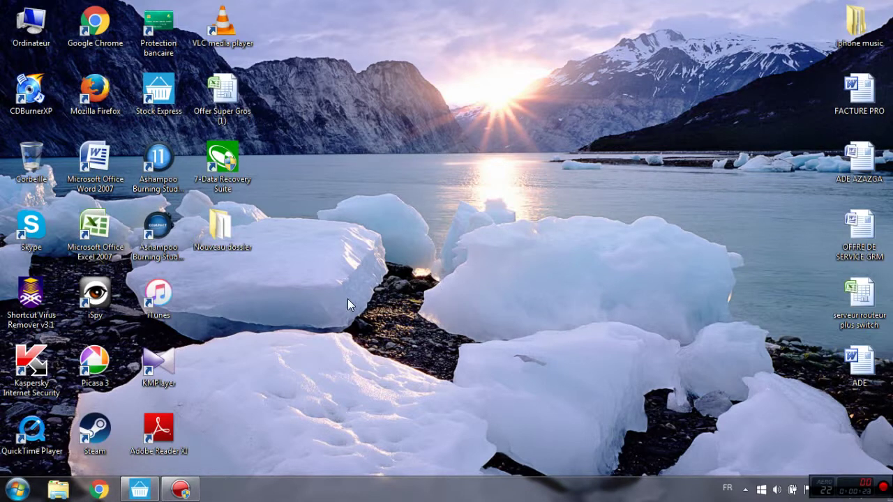
left_click(100, 489)
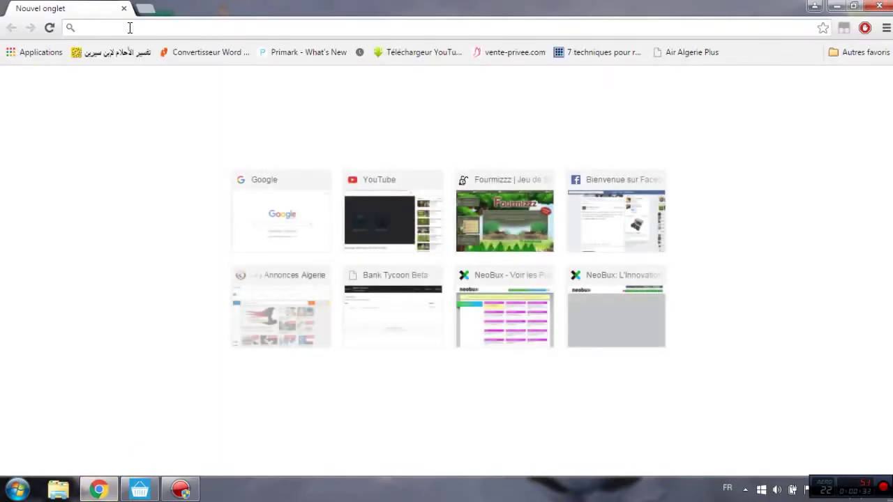
type("g")
left_click(143, 53)
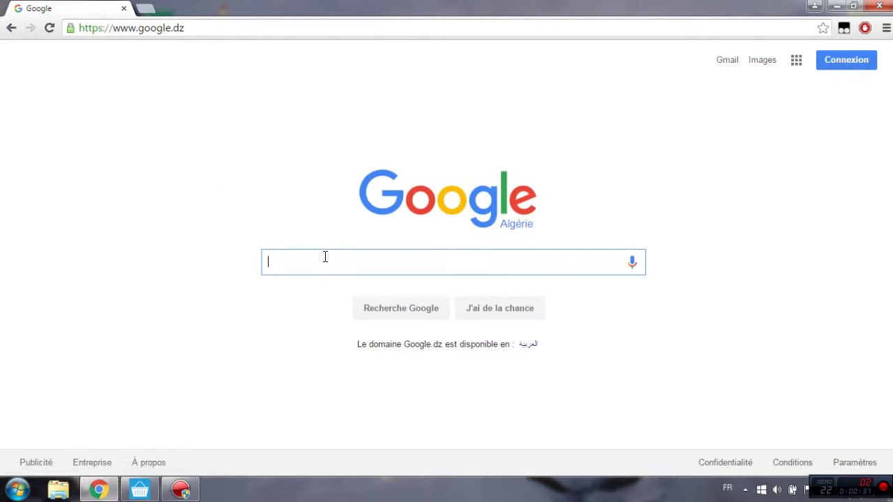
type("t411")
key("Return")
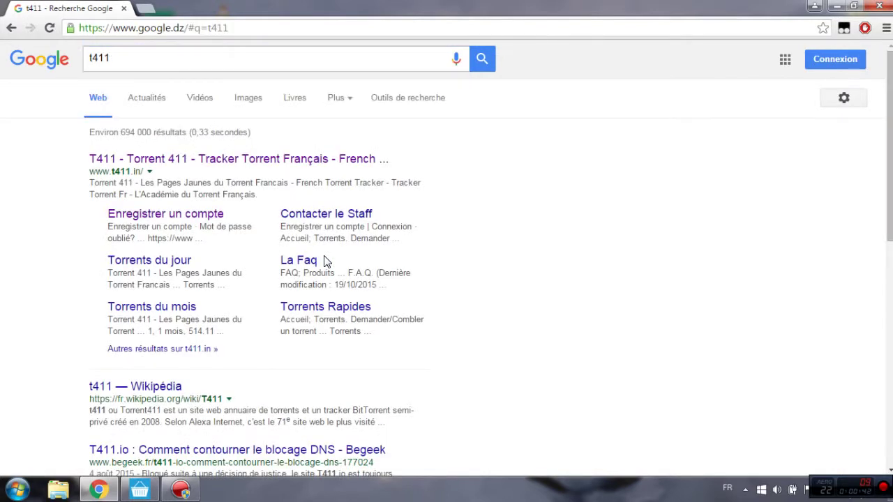
left_click(147, 161)
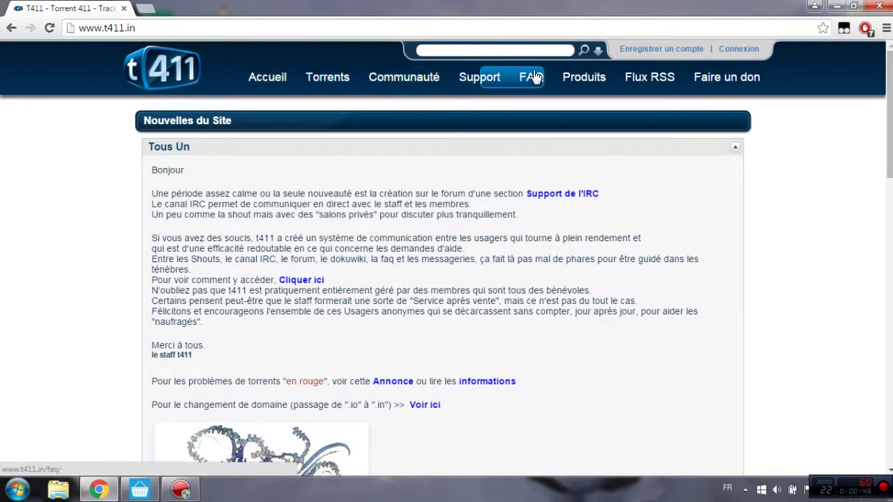
mouse_move(891, 123)
left_mouse_down()
mouse_move(892, 227)
mouse_move(891, 124)
left_mouse_up()
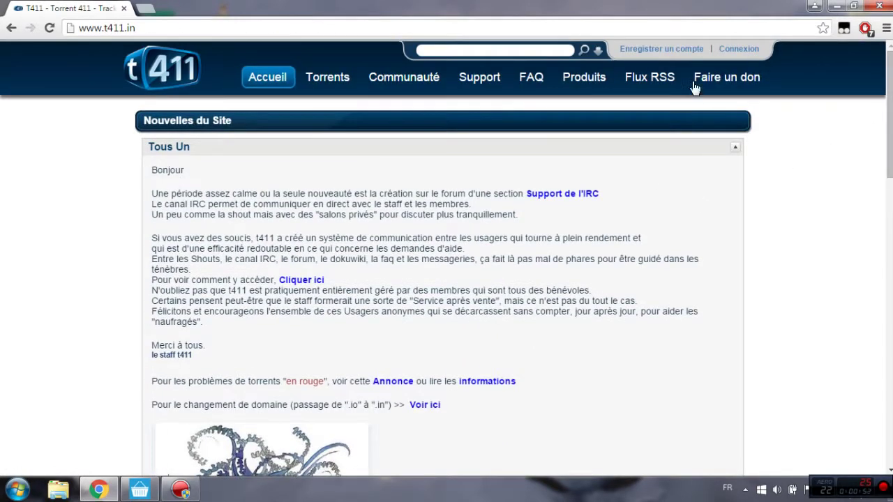
left_click(647, 48)
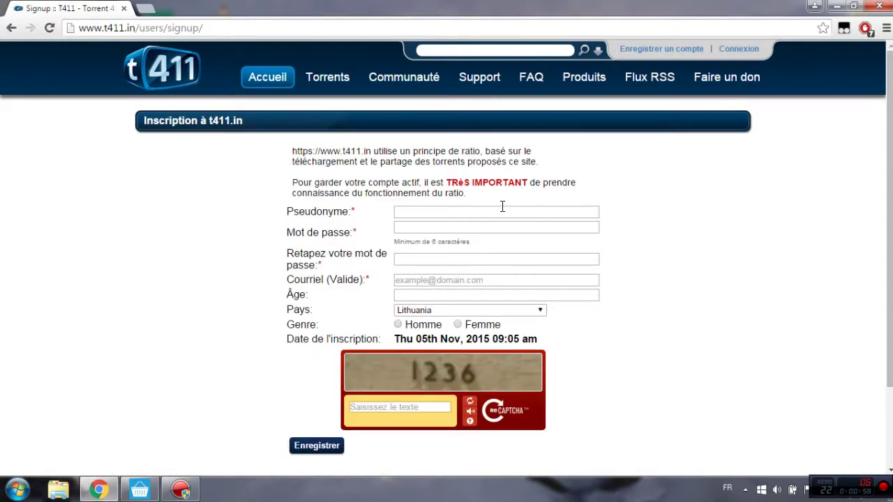
Fill in the username and enter the account password in both password fields of the registration form.
left_click(419, 214)
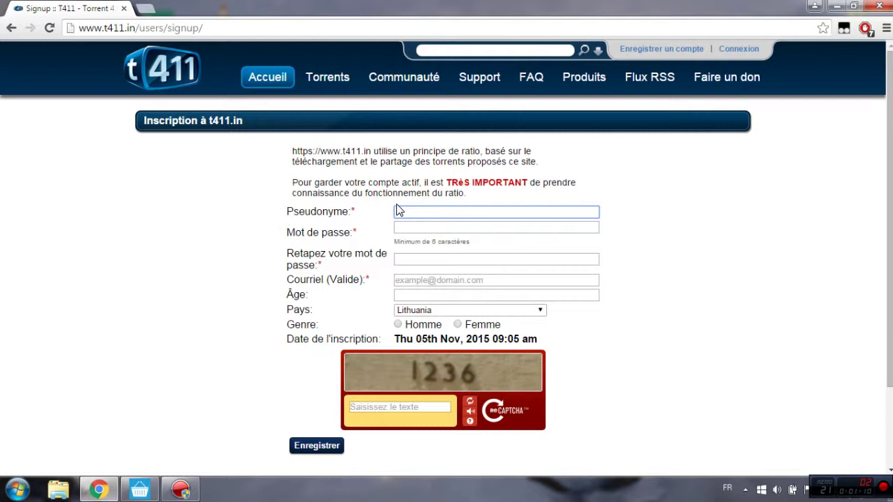
type("fayca")
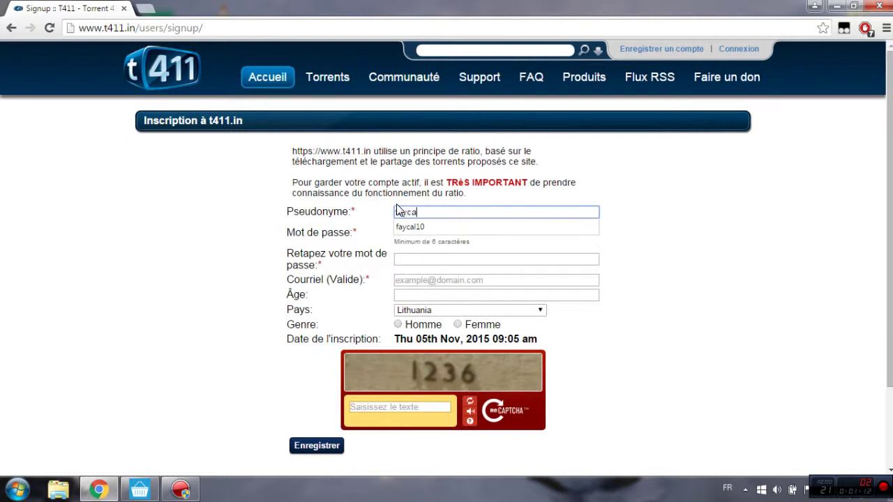
type("l10")
left_click(420, 229)
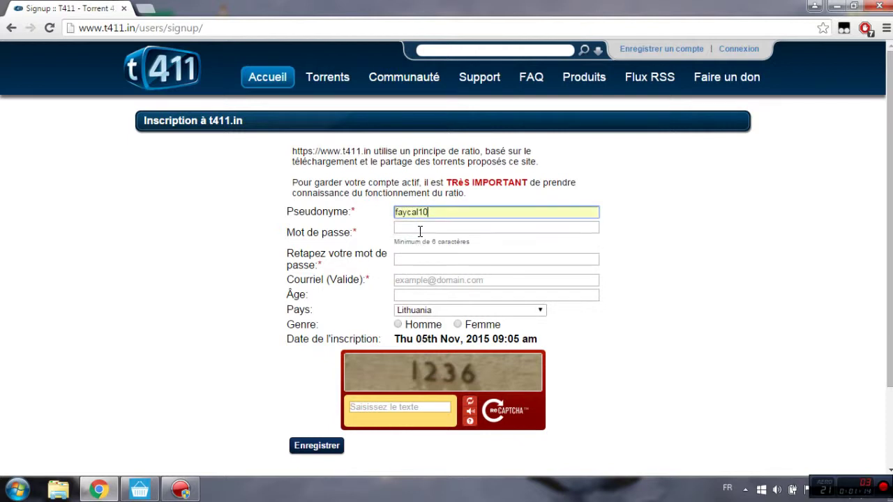
left_click(419, 228)
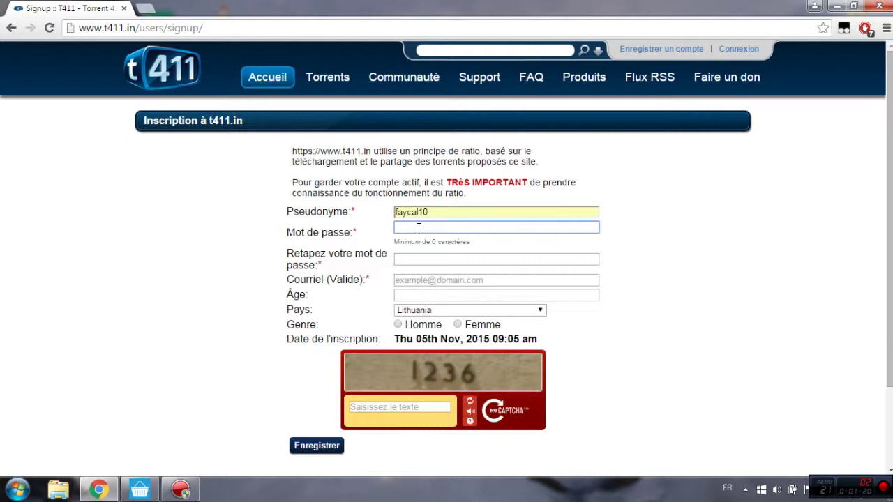
type("••••••••••")
left_click(408, 258)
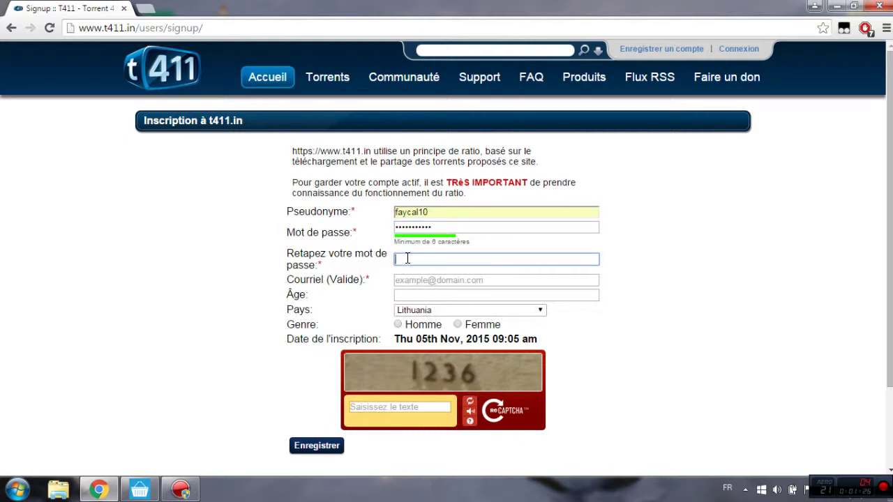
type("••••••")
Fill in the account's e-mail address and set the age to 26.
left_click(423, 281)
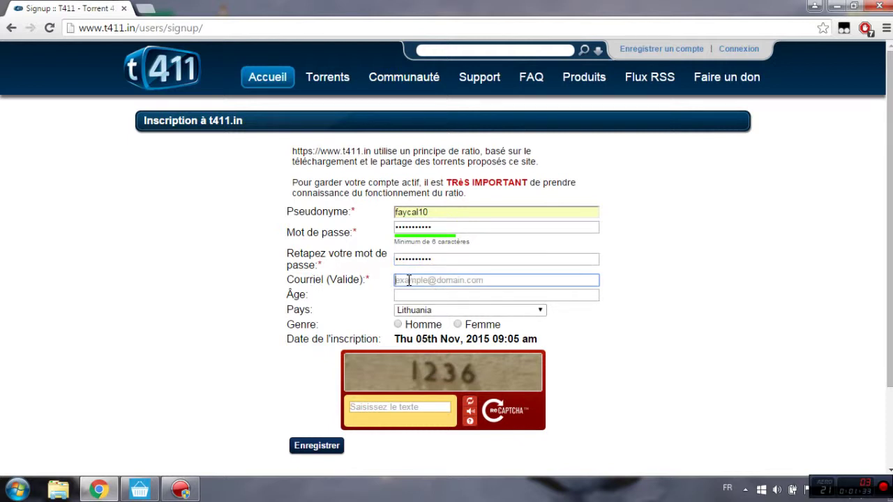
type("A")
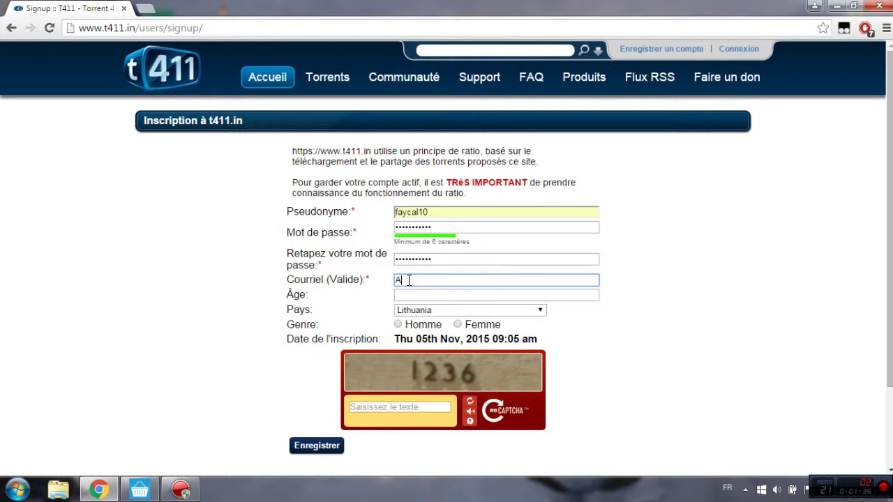
left_click(427, 310)
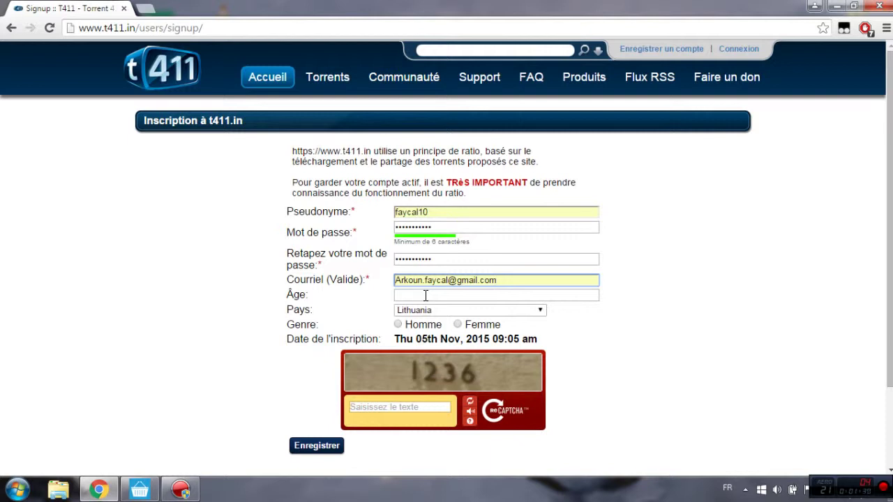
left_click_drag(889, 98, 889, 139)
scroll(890, 138, "up", 1)
left_click(407, 285)
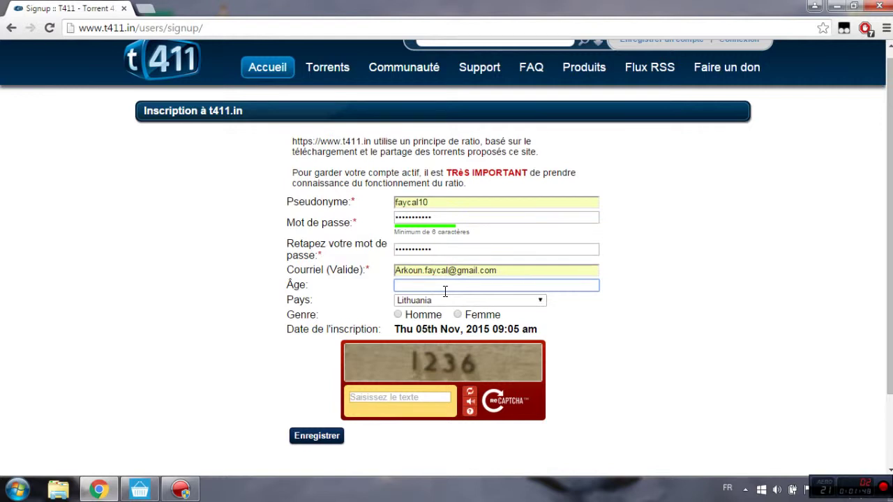
type("26")
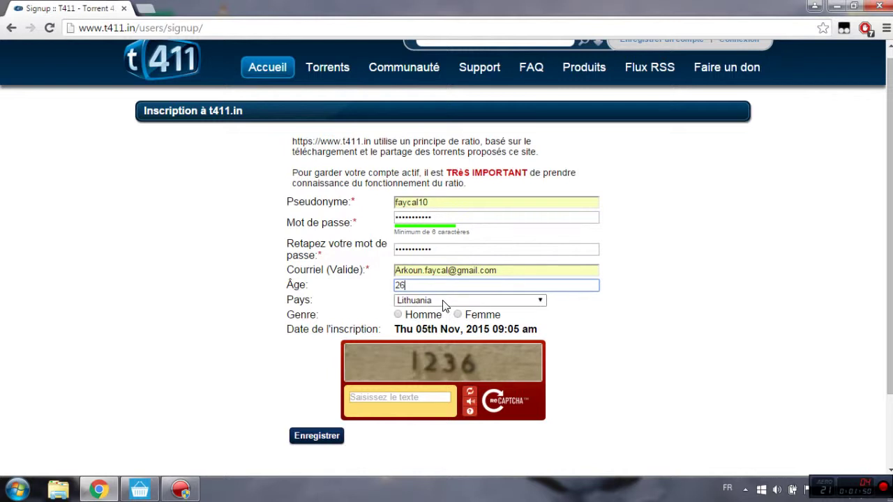
Set the country to Algeria and the gender to Homme.
left_click(530, 302)
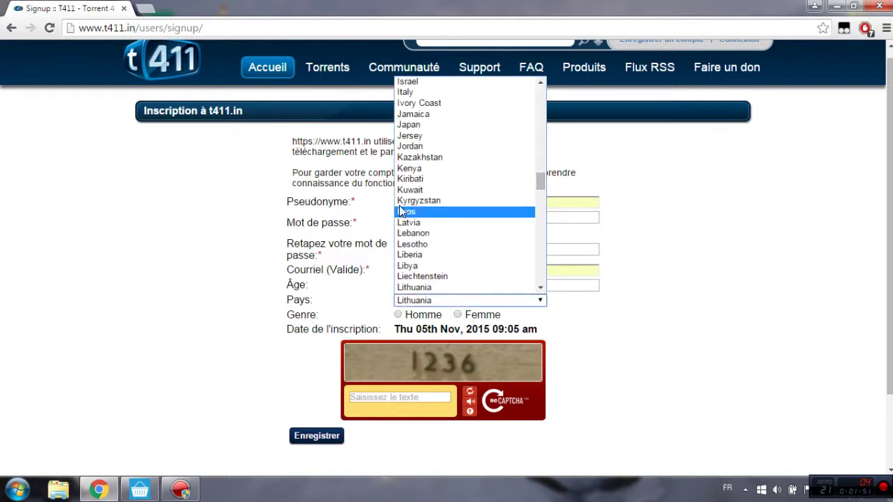
scroll(536, 181, "up", 10)
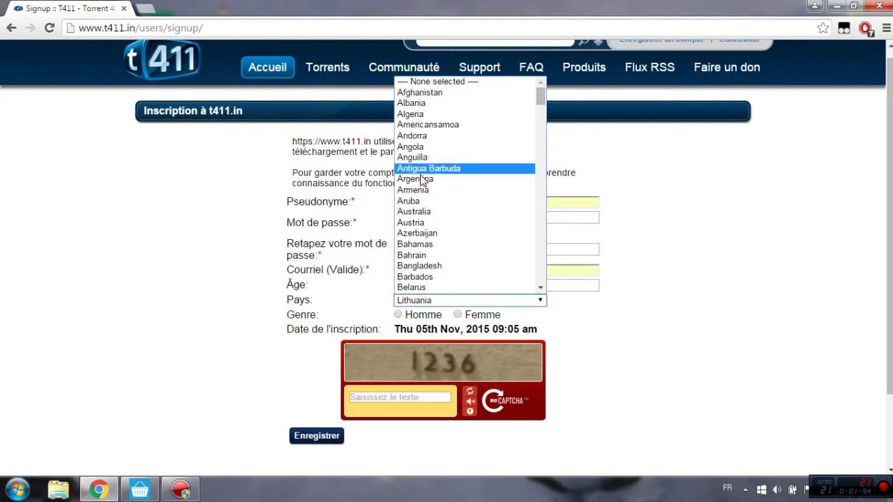
left_click(426, 114)
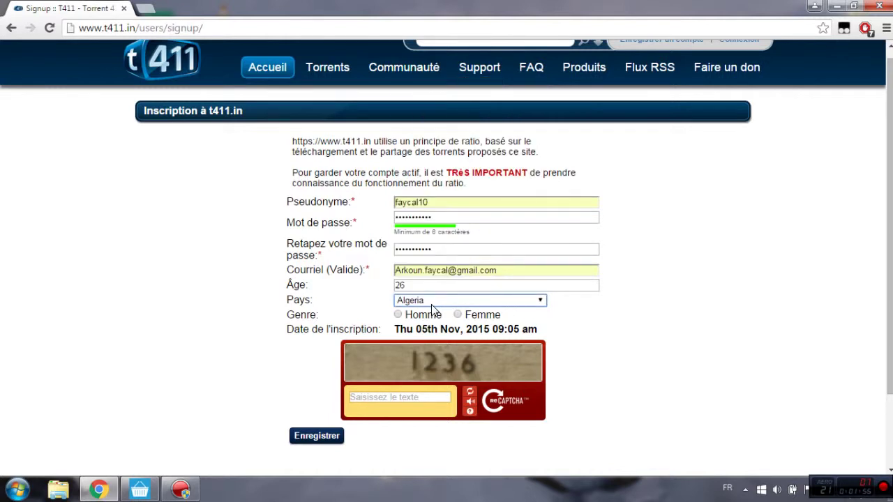
scroll(300, 284, "down", 3)
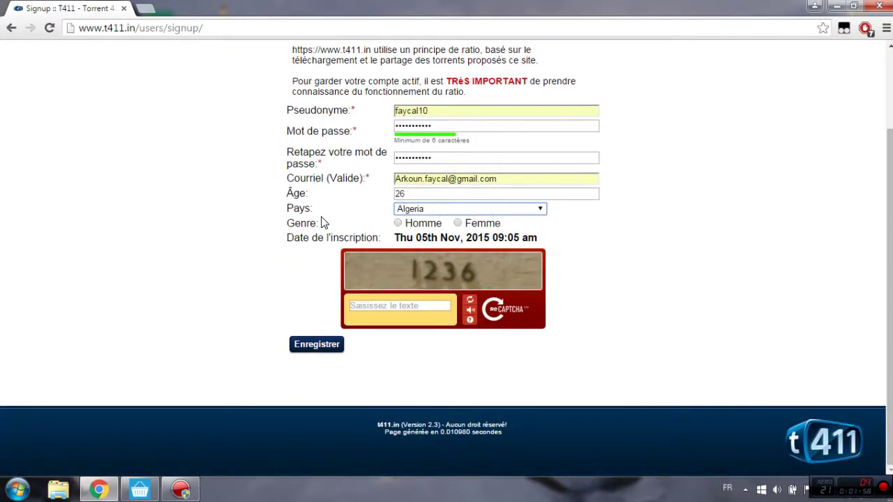
left_click(398, 223)
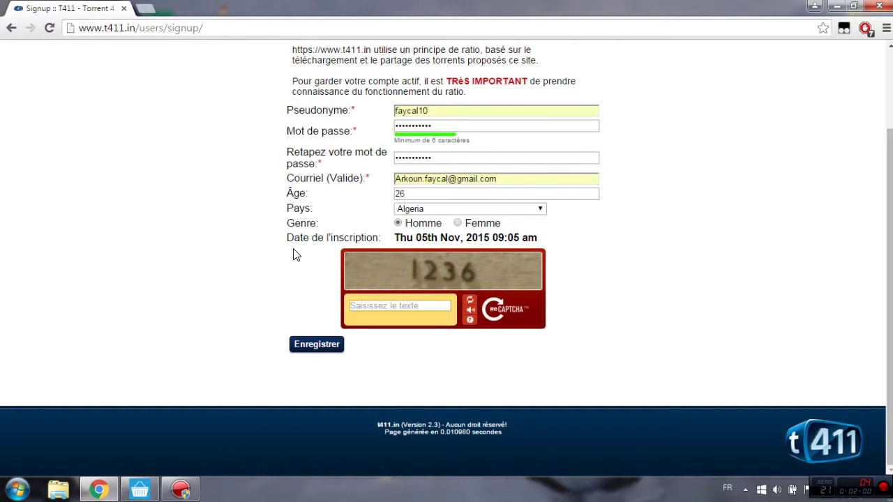
Enter the reCAPTCHA verification code, submit the registration and decline saving the site's password in the browser.
left_click(381, 305)
type("1236")
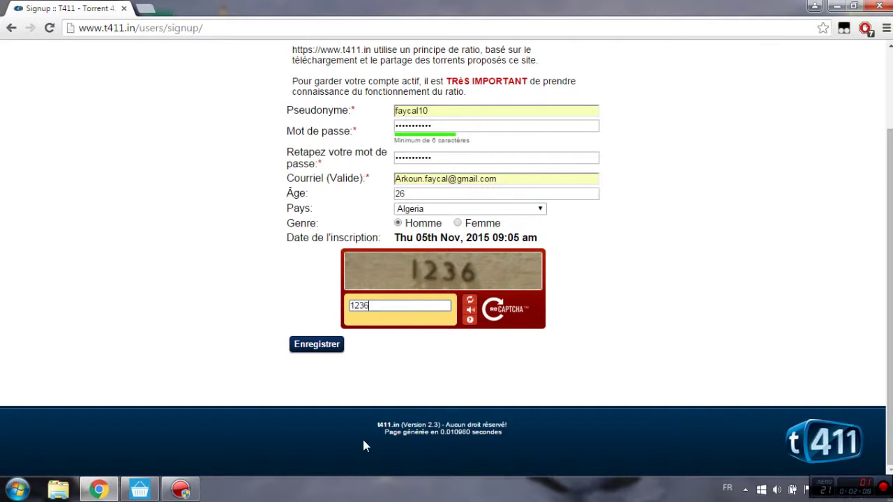
left_click(319, 349)
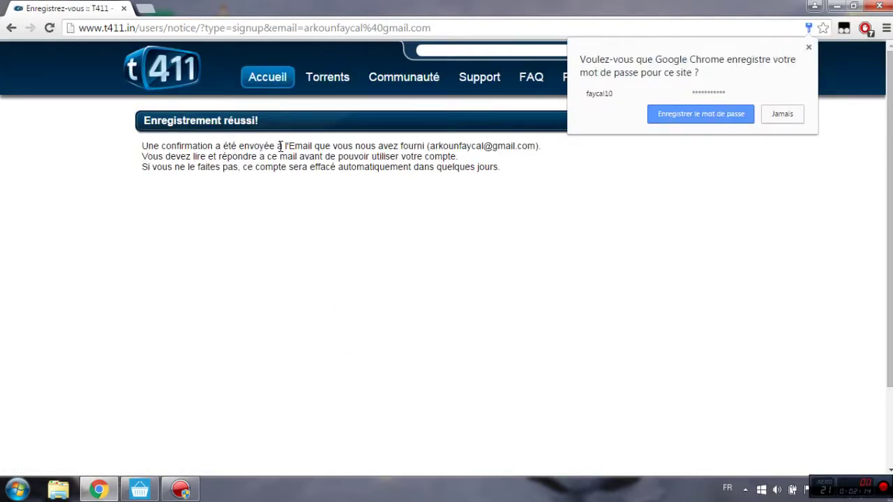
left_click(782, 114)
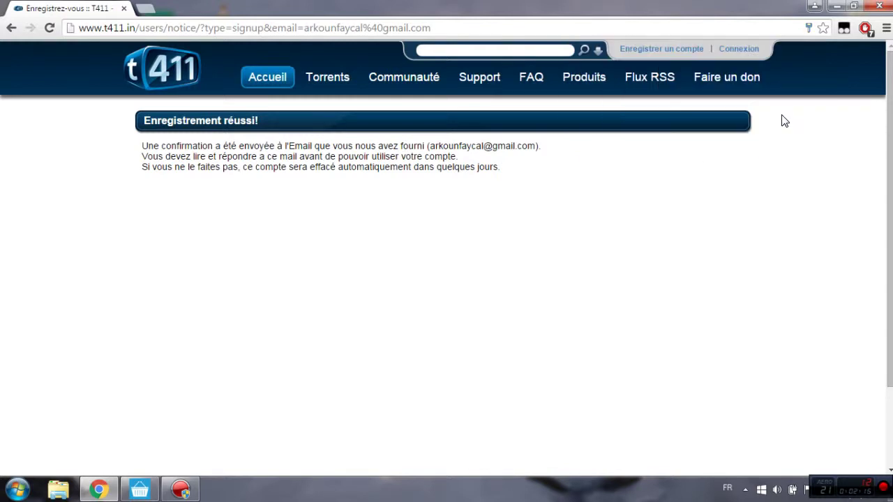
Open google.dz in a new browser tab.
left_click(145, 8)
type("google.dz")
left_click(139, 51)
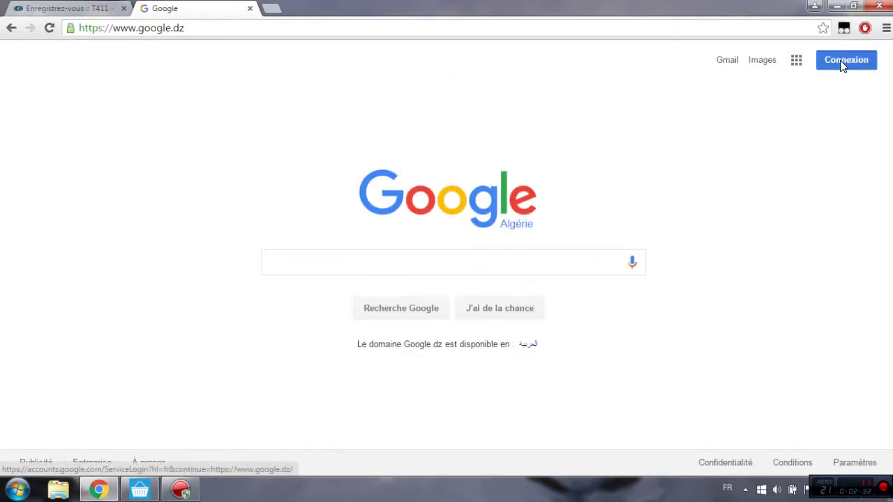
Sign in to the Google account used for the registration, entering the account password.
left_click(841, 60)
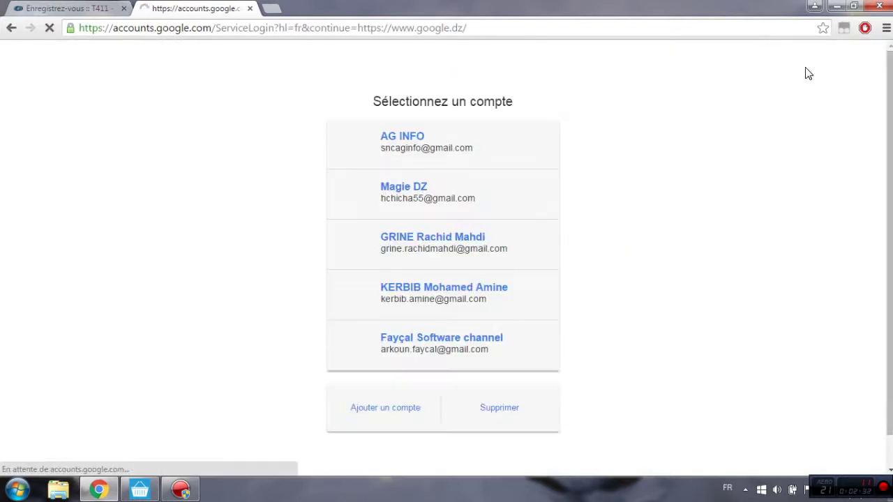
left_click(423, 358)
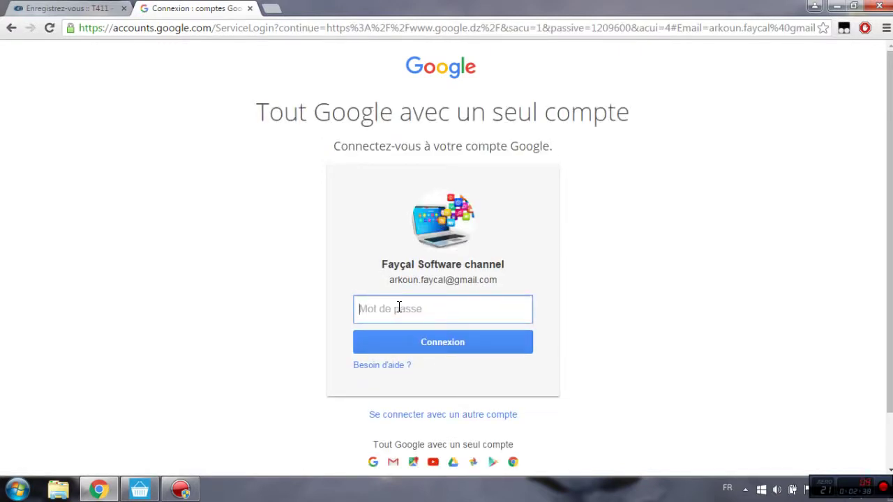
type("***********")
key("Return")
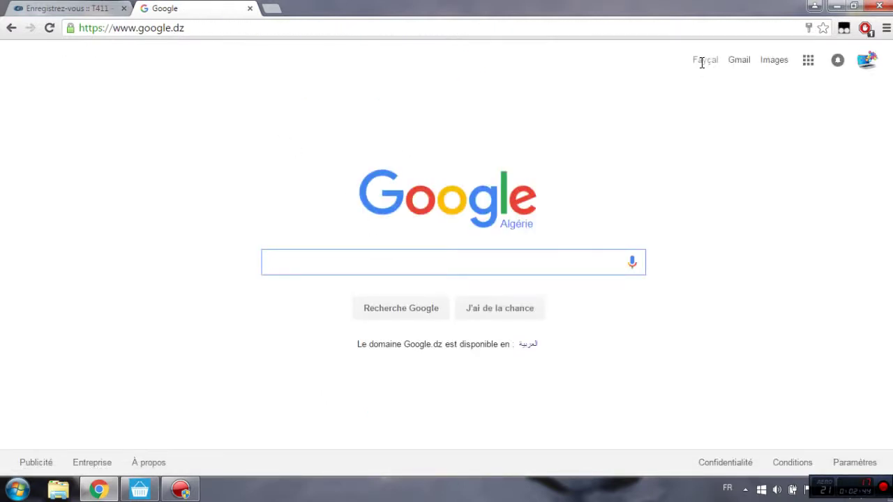
Open the T411 activation message in the Gmail inbox and follow its link to activate the account.
left_click(737, 61)
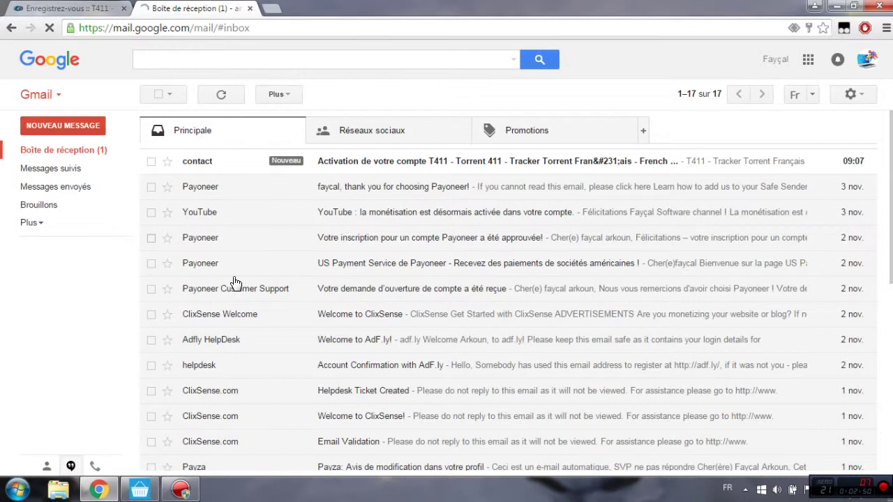
left_click(365, 170)
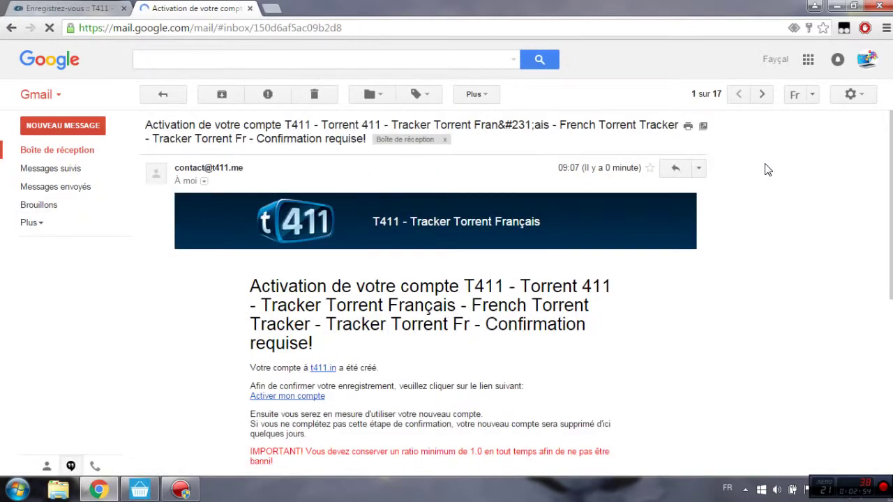
scroll(891, 227, "down", 2)
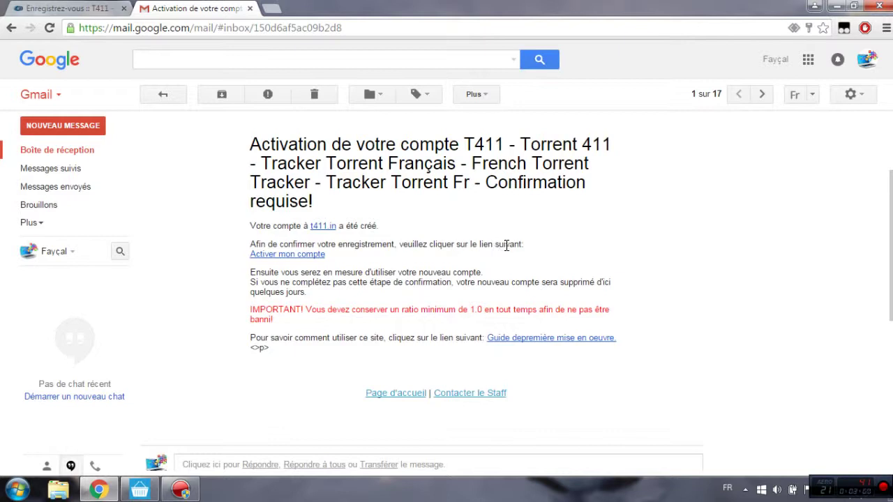
left_click(273, 257)
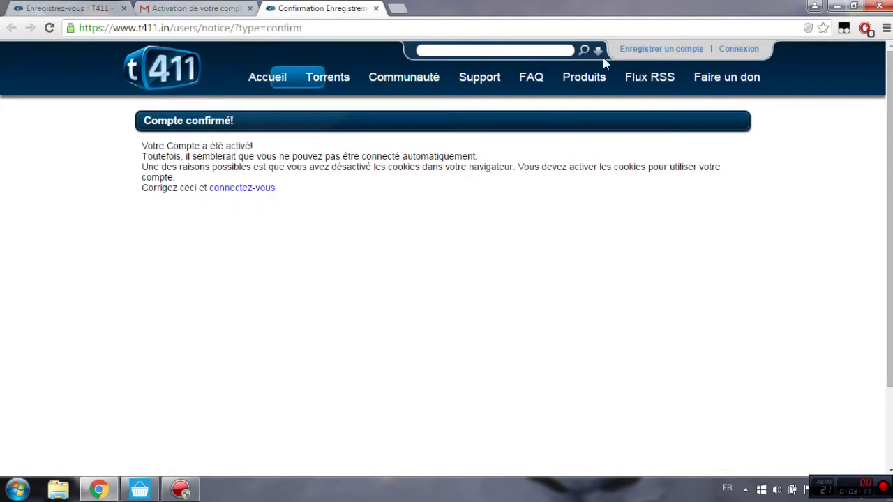
Log in to the T411 site with the registered pseudonym and the account password.
left_click(751, 49)
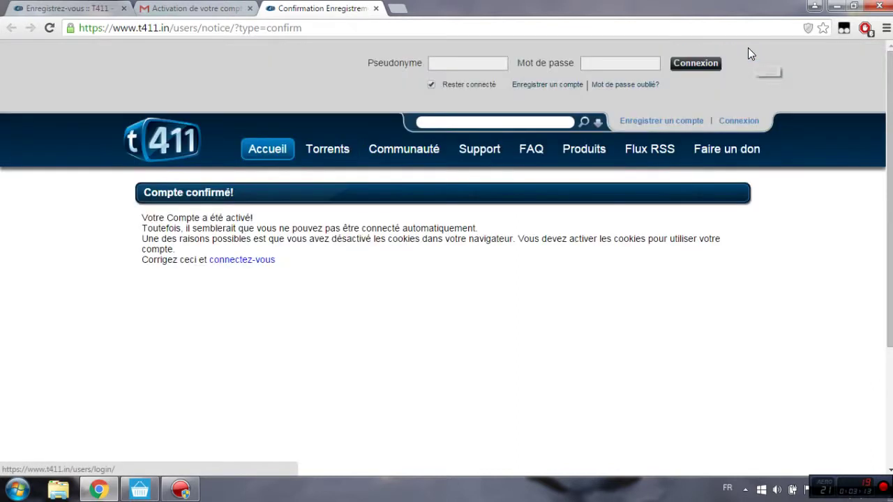
left_click(472, 64)
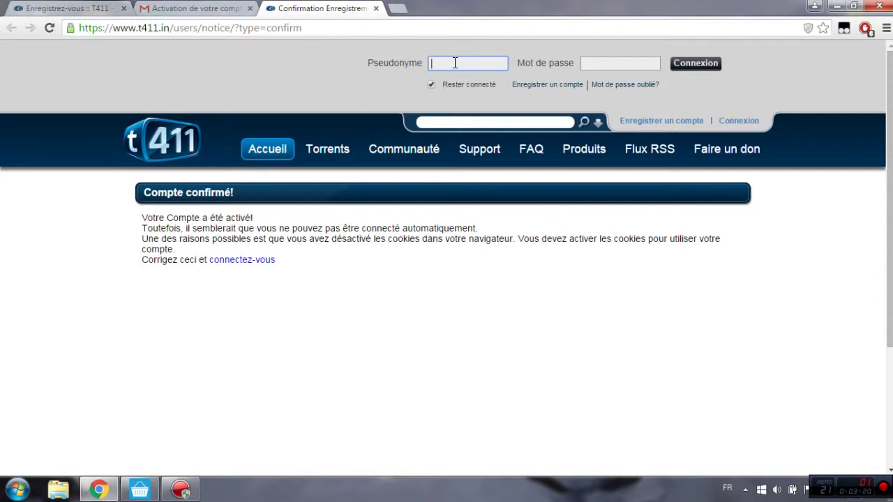
type("fay")
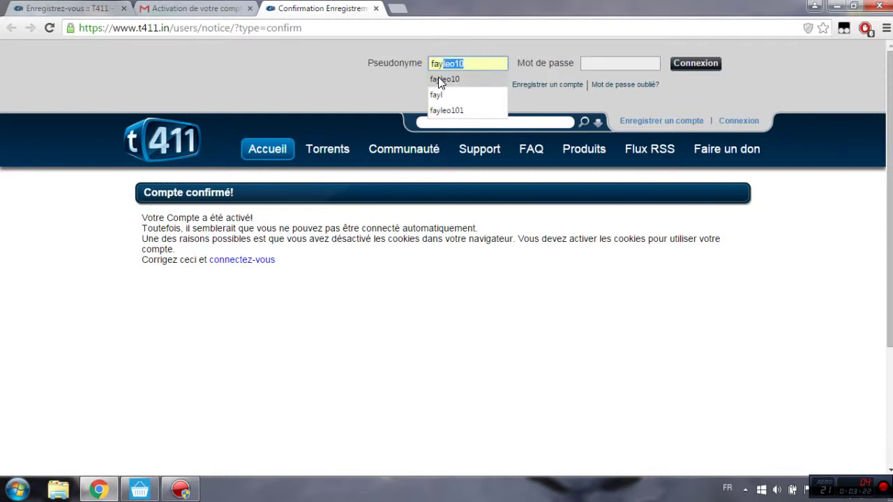
left_click(438, 80)
left_click(597, 64)
type("••••")
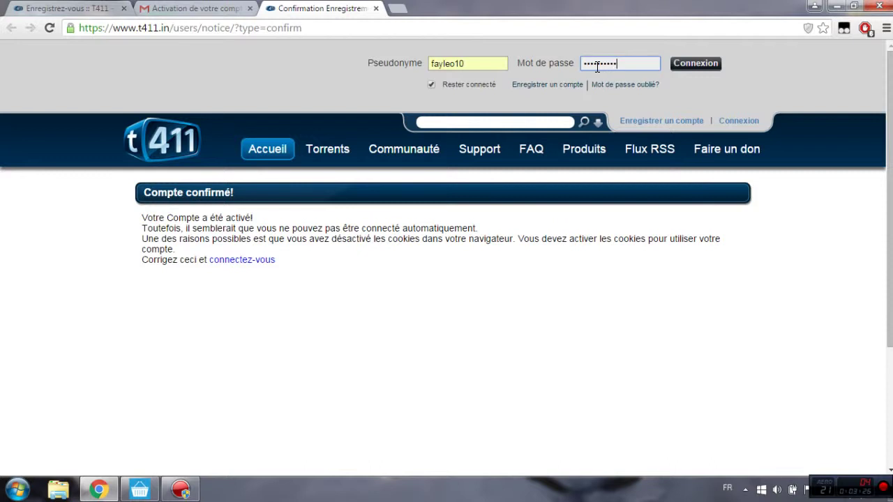
key("Return")
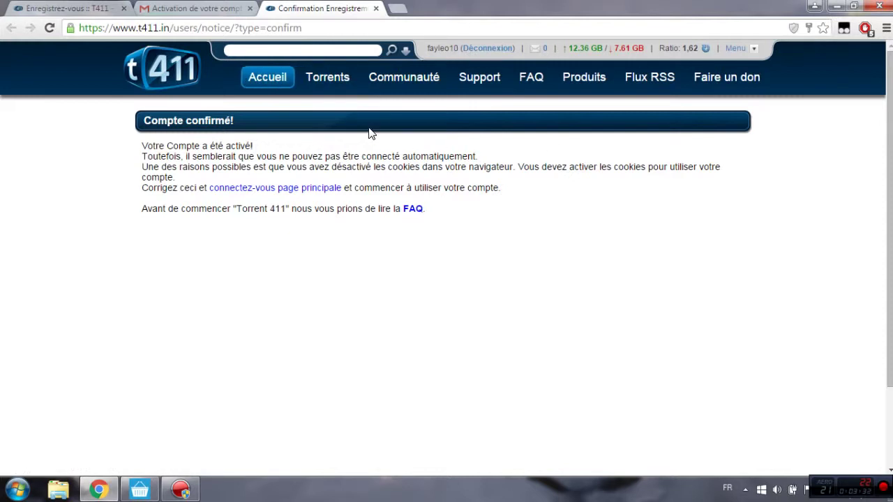
Close the Gmail tab, check the registration page and return to the account confirmation page.
left_click(203, 9)
left_click(278, 8)
left_click(201, 8)
left_click(250, 8)
left_click(65, 8)
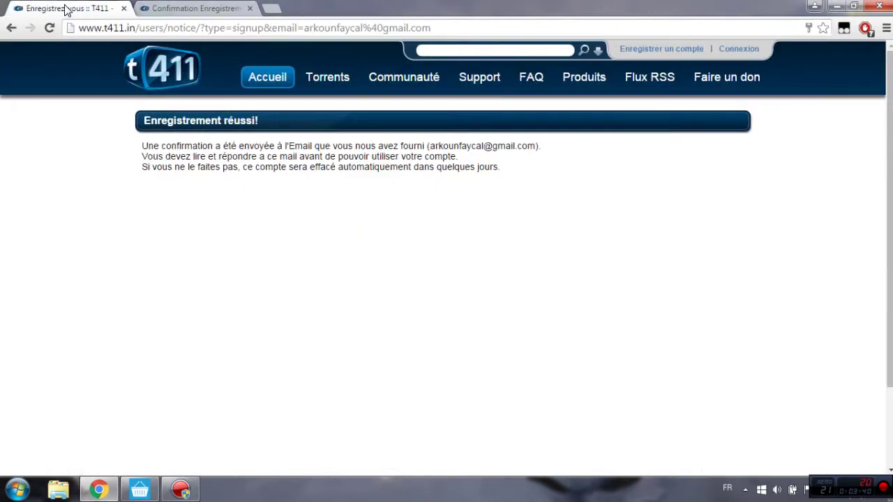
left_click(184, 9)
Search Google for utorrent in a new tab, download uTorrent.exe from utorrent.com, then close that tab and minimise the browser.
left_click(272, 8)
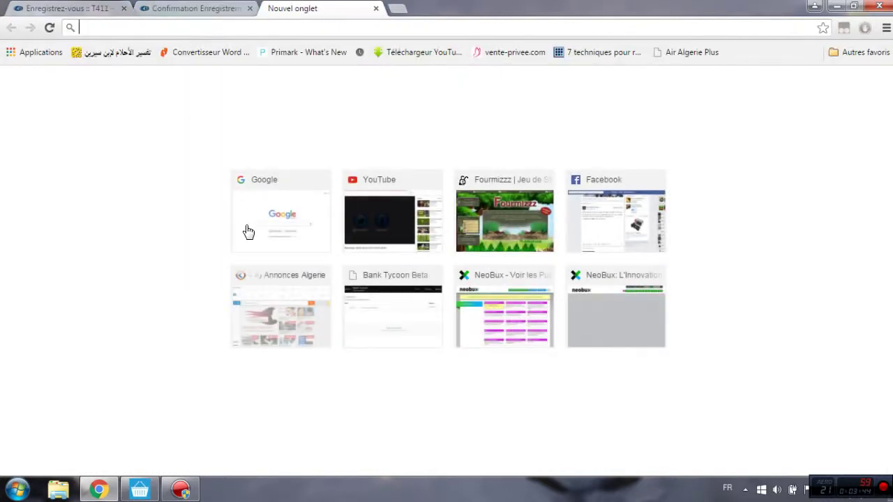
left_click(276, 237)
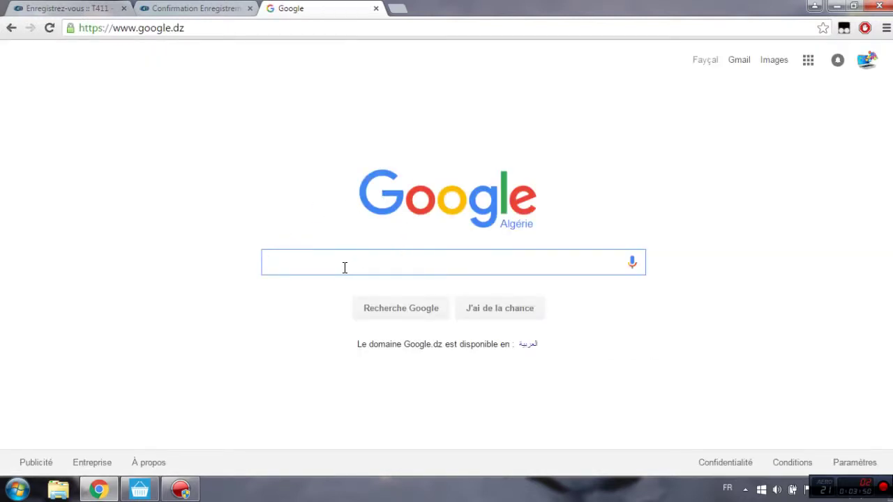
type("uto")
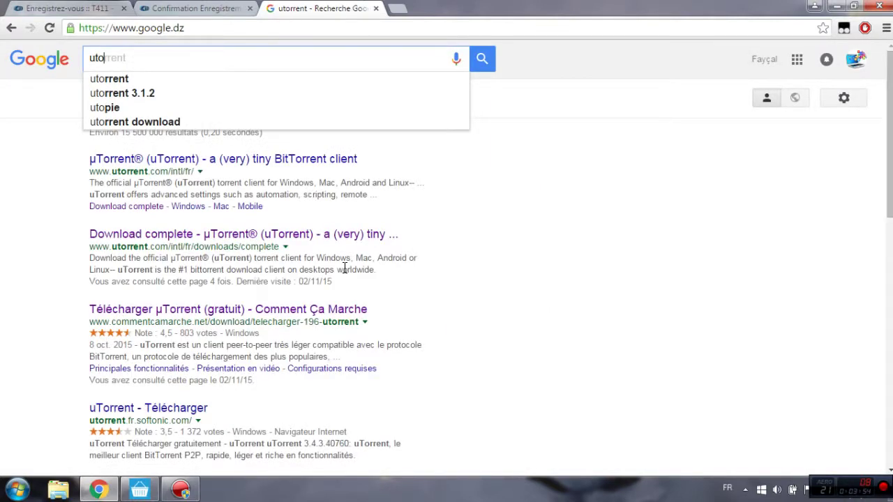
key("Return")
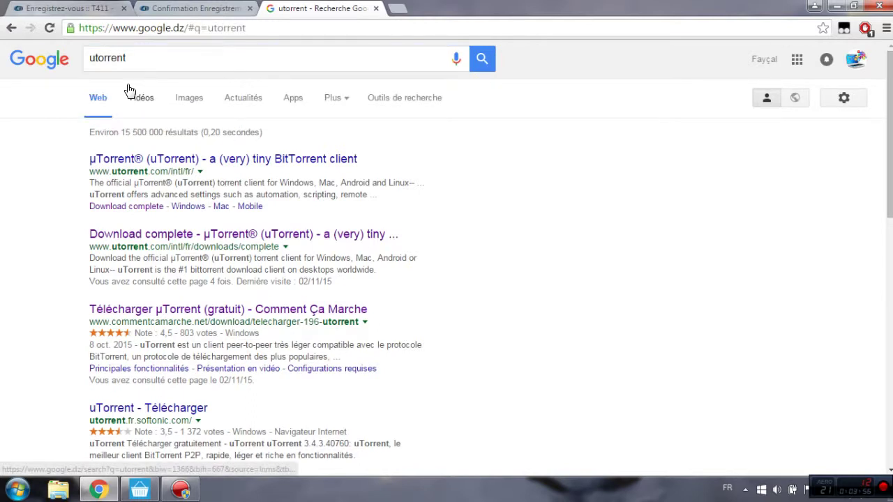
left_click(188, 236)
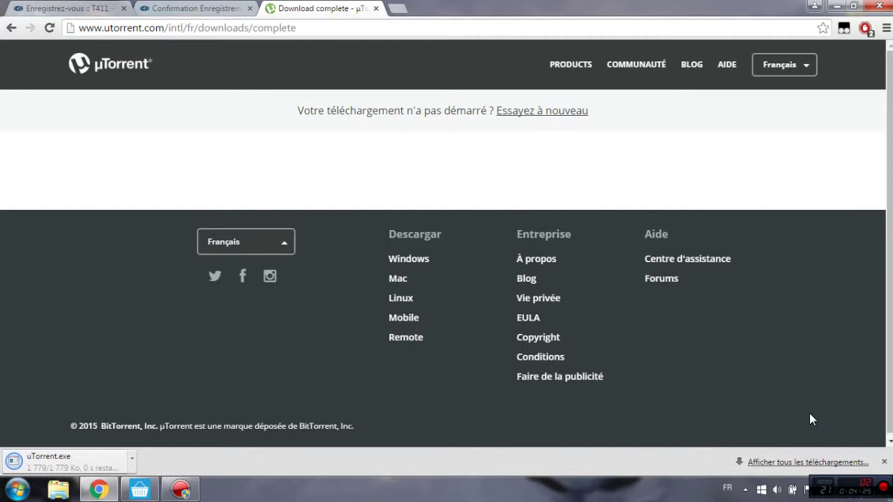
key("ctrl+w")
left_click(837, 7)
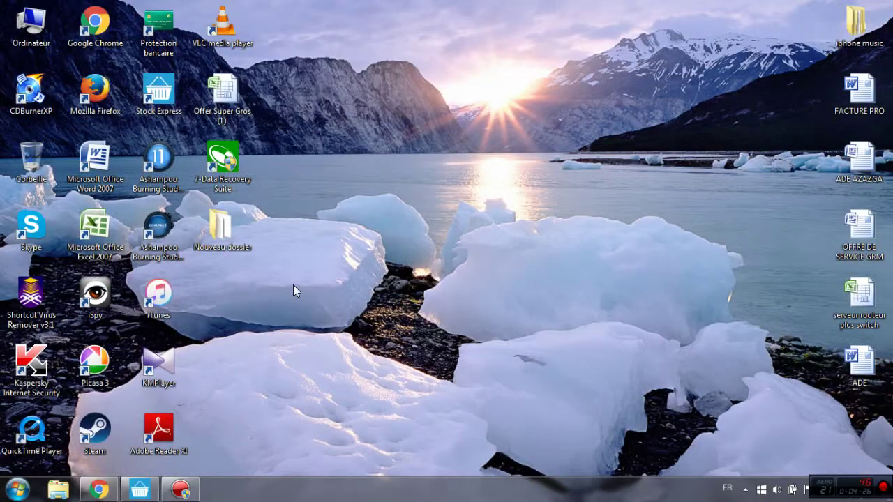
Open the Téléchargements folder in the file explorer and run the downloaded uTorrent installer, allowing its execution.
double_click(26, 35)
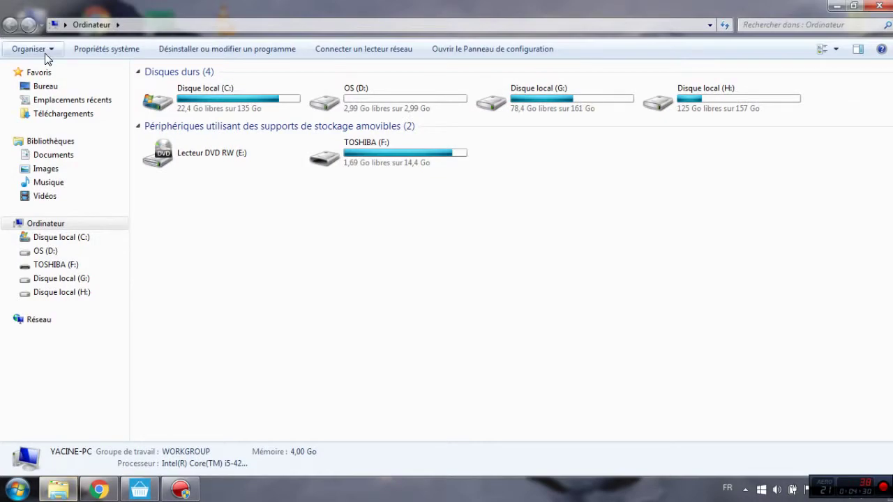
left_click(53, 118)
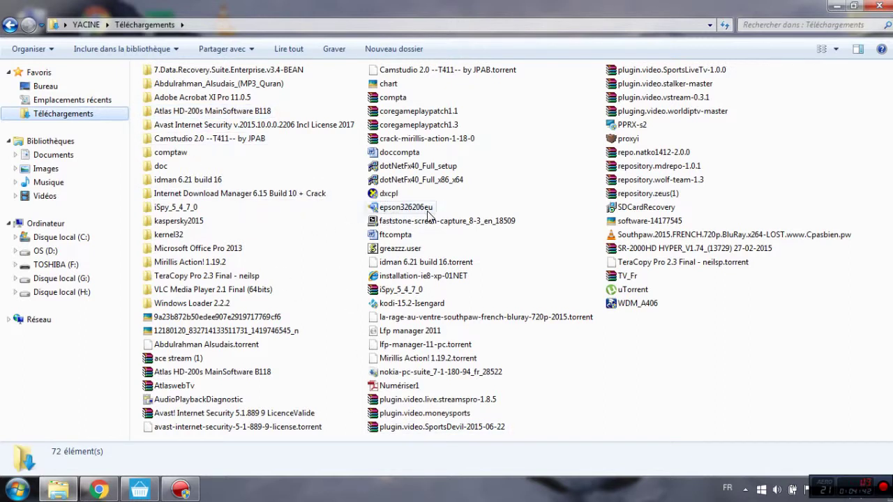
left_click(630, 290)
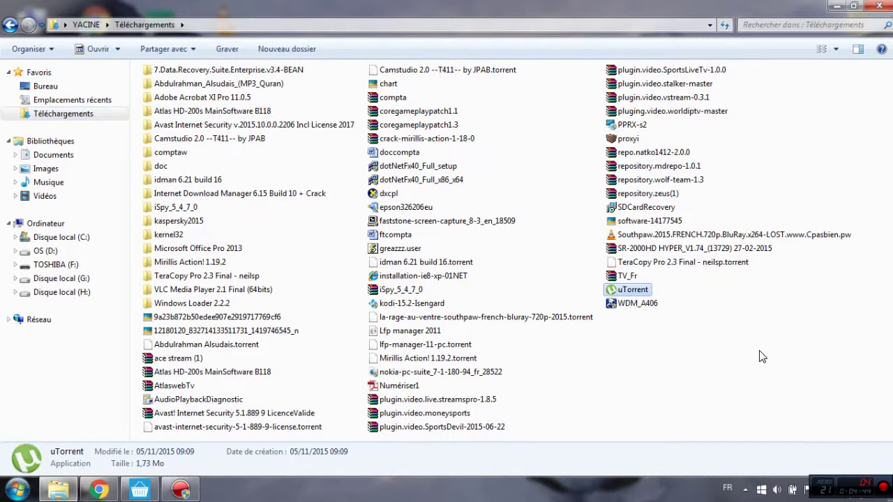
mouse_move(633, 291)
left_mouse_down()
mouse_move(694, 314)
mouse_move(648, 309)
mouse_move(636, 288)
left_mouse_up()
left_click(748, 365)
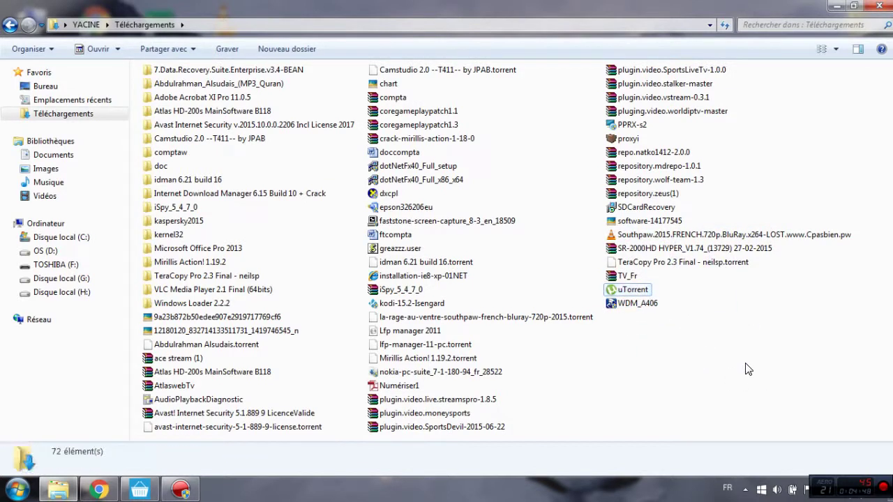
double_click(627, 292)
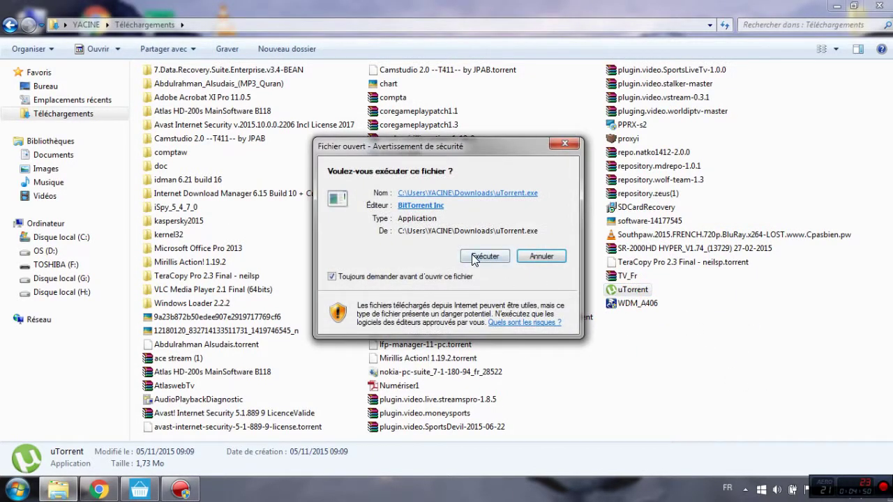
left_click(463, 256)
Minimise the folder window and confirm French as the language of the µTorrent installer.
left_click(837, 5)
left_click(497, 281)
left_click_drag(457, 187, 472, 112)
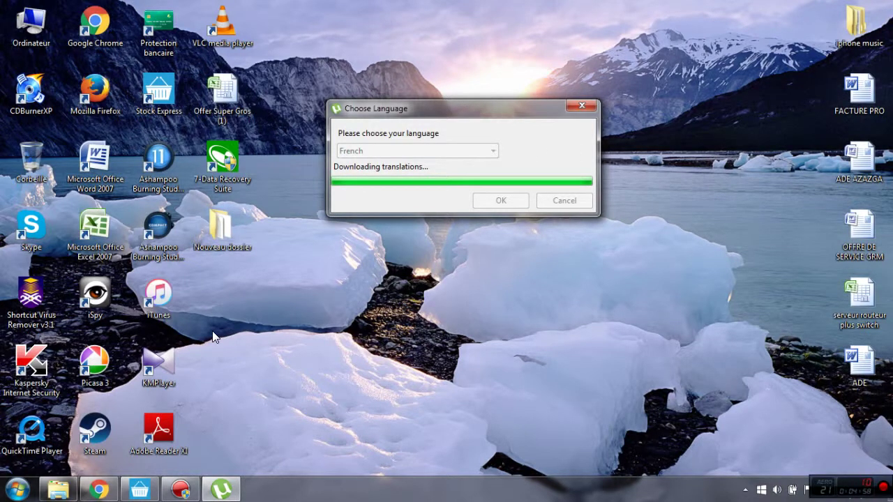
left_click_drag(430, 110, 501, 51)
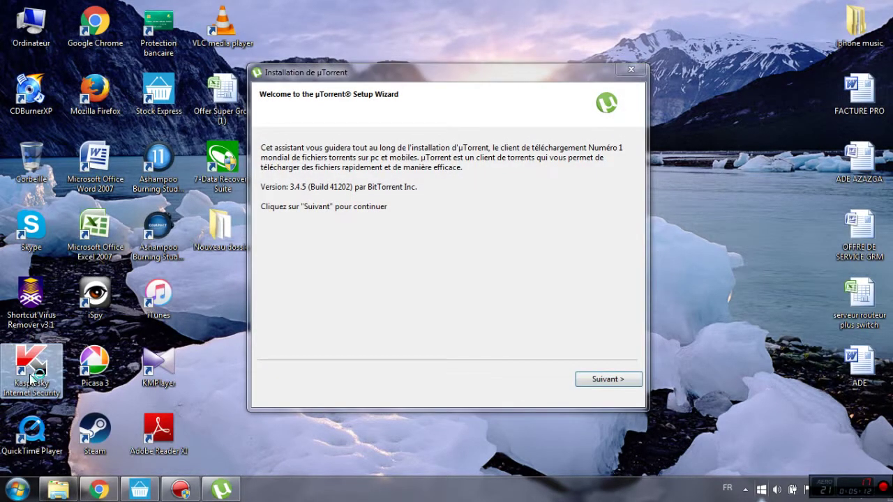
Check the protection status in Kaspersky Internet Security beside the µTorrent installer, and close Kaspersky.
left_click_drag(468, 72, 221, 10)
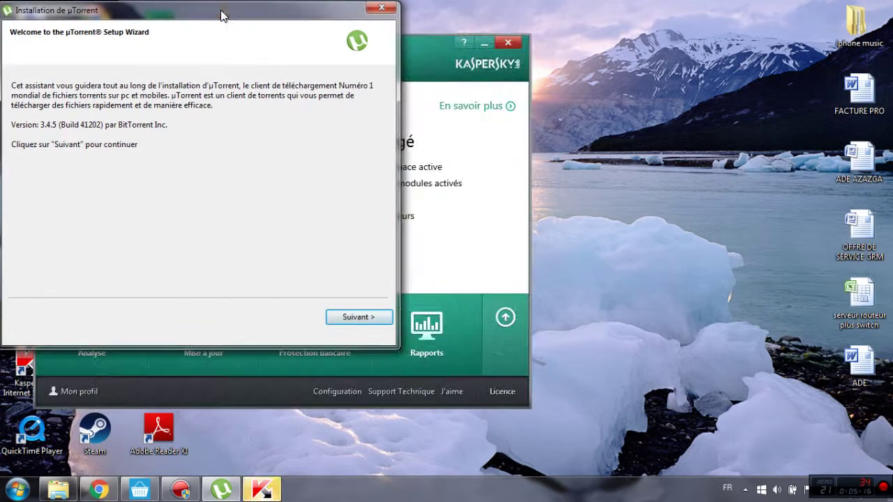
left_click_drag(435, 68, 776, 27)
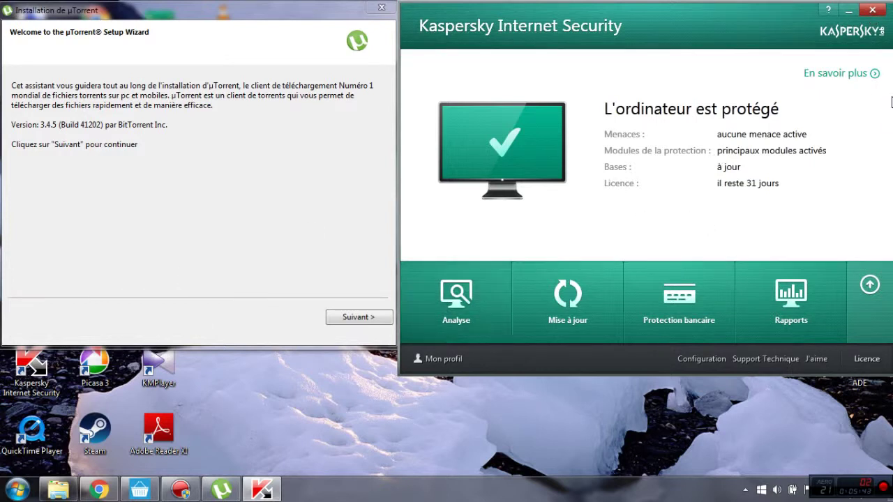
left_click(873, 10)
left_click_drag(179, 17, 583, 21)
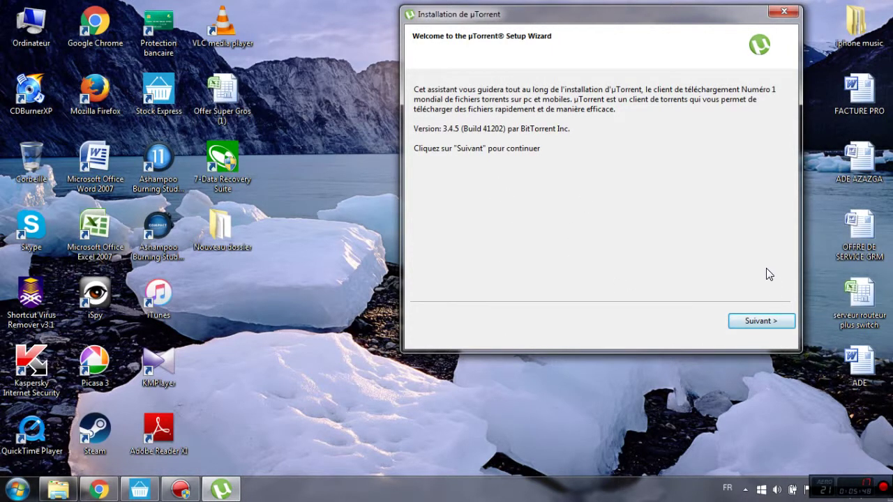
Complete the µTorrent setup with the default shortcut, firewall and startup options, declining the BitTorrent Bundle download.
left_click(750, 321)
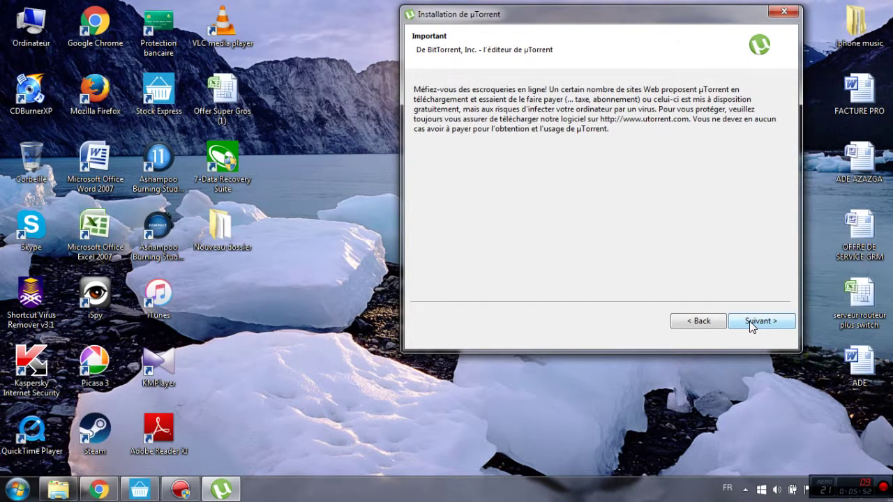
left_click(750, 321)
left_click(750, 321)
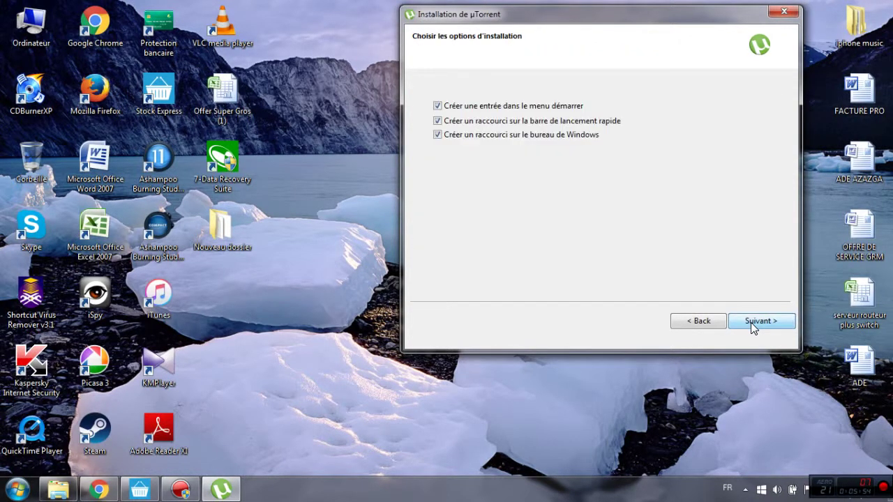
left_click(776, 321)
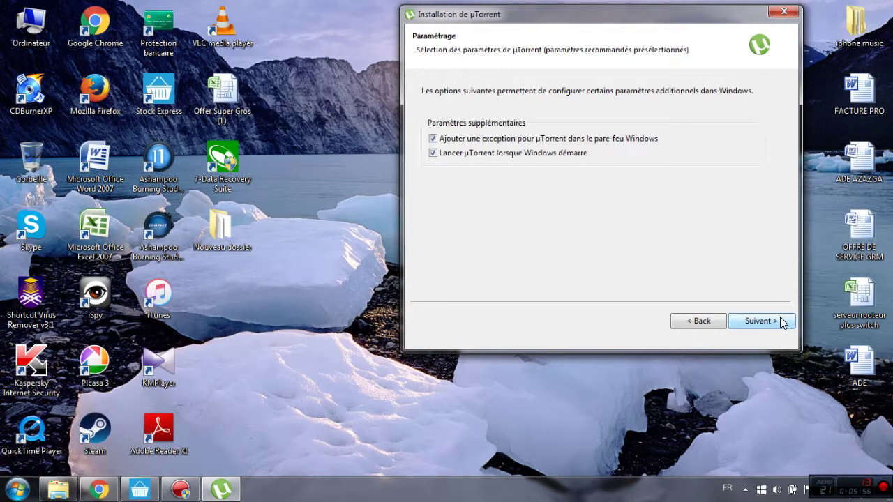
left_click(760, 323)
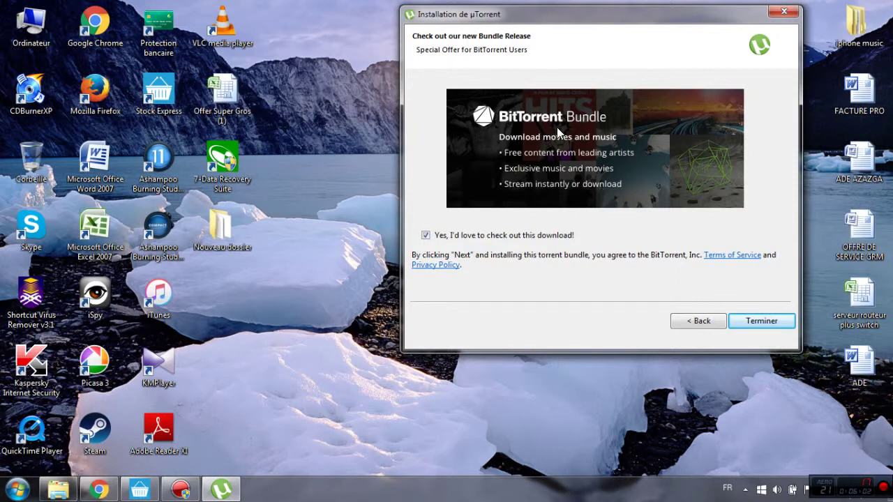
left_click(424, 237)
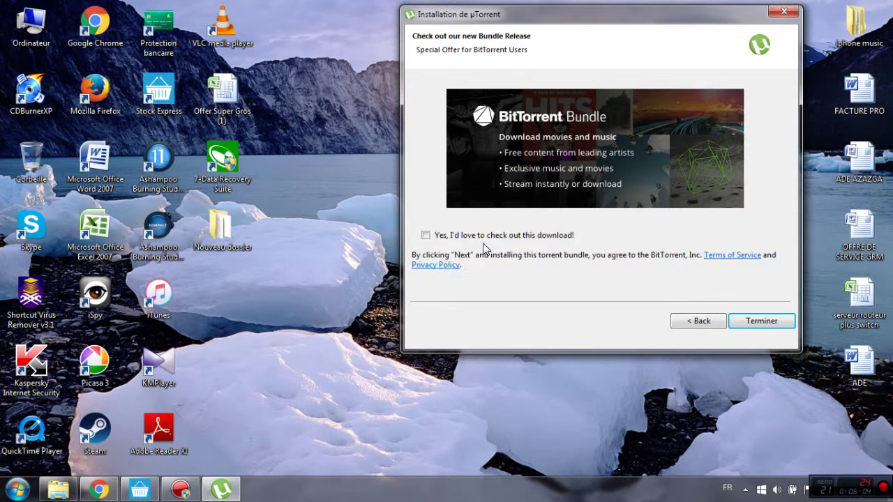
left_click(746, 319)
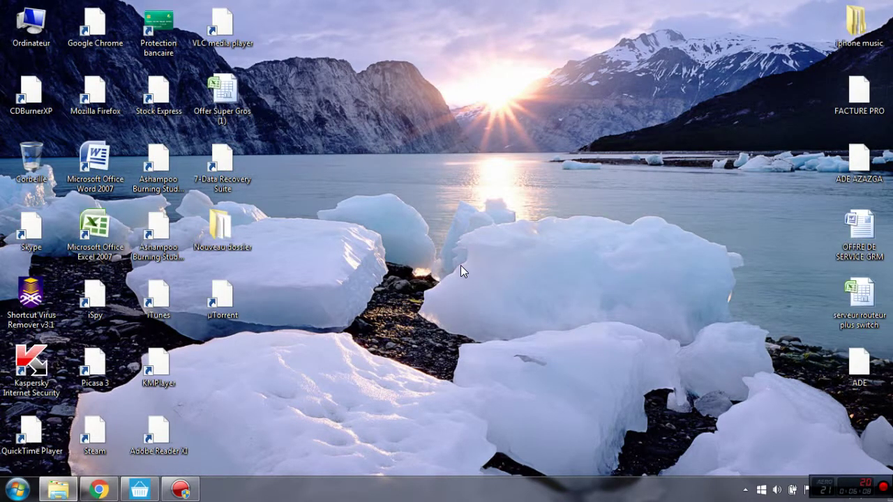
Launch µTorrent from its desktop shortcut, minimise it and switch back to the T411 page in Chrome.
double_click(221, 301)
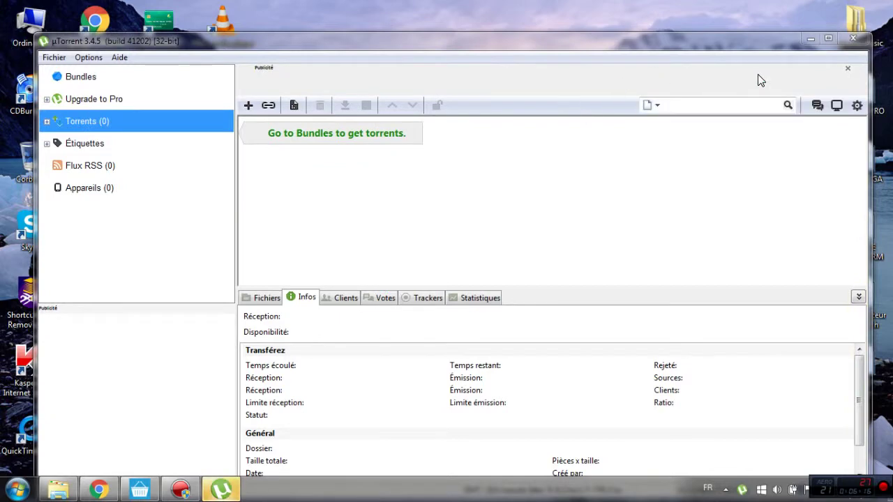
left_click(810, 38)
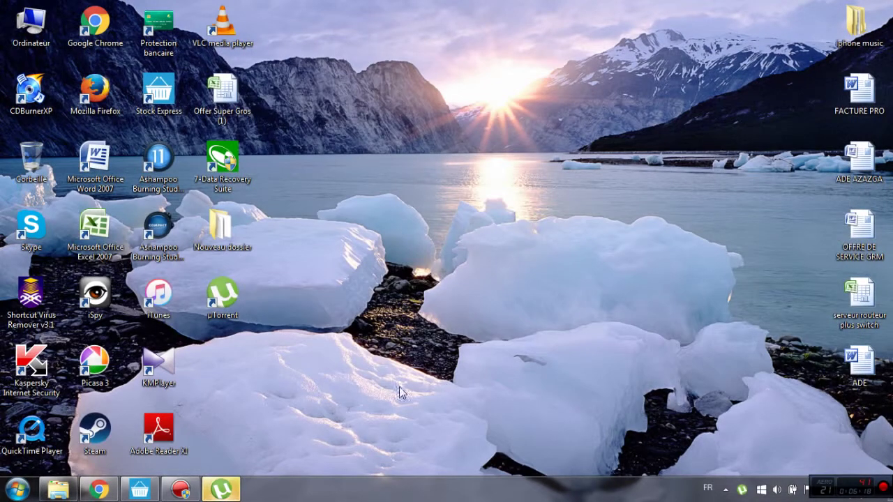
left_click(98, 489)
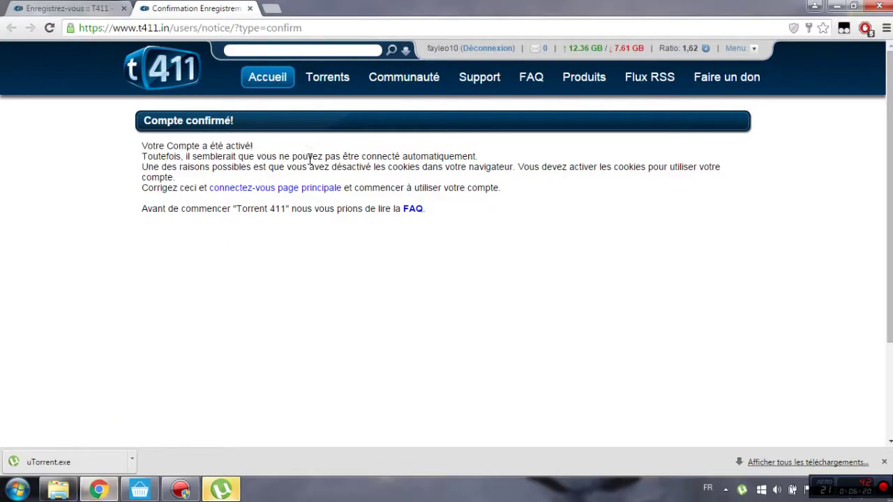
Search T411 for pes 2016 and open the details page of PES Pro Evolution Soccer 2016 MULTi16-PROPHET.
scroll(516, 230, "down", 3)
scroll(489, 218, "up", 3)
left_click(260, 51)
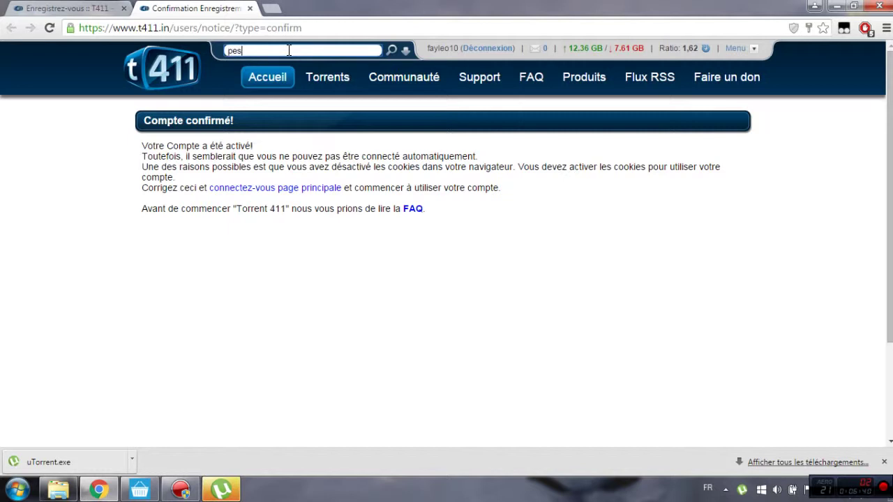
key("Return")
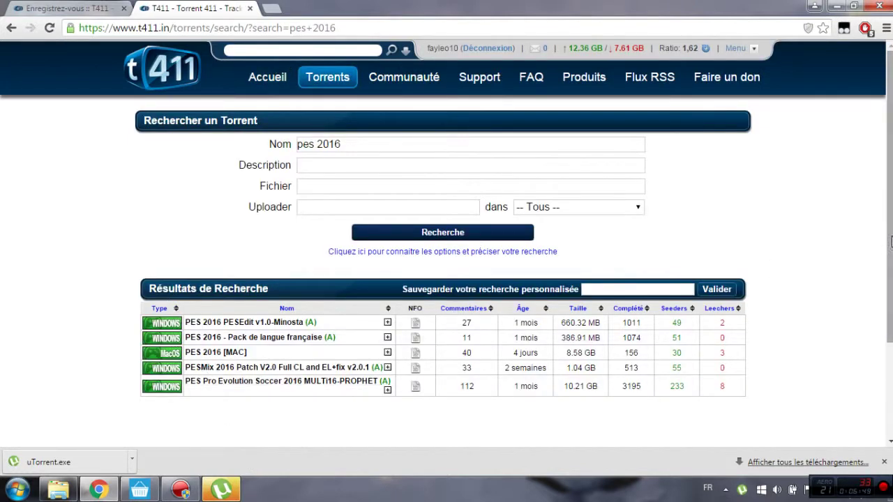
left_click_drag(887, 101, 890, 159)
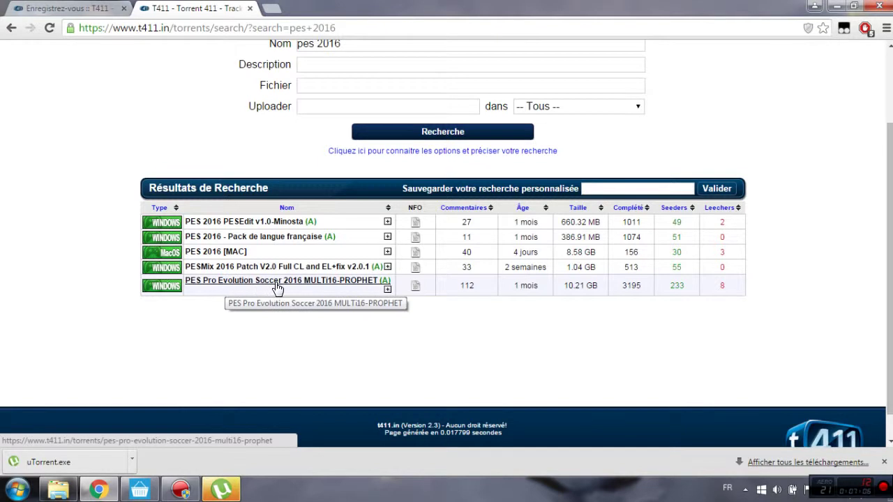
left_click(242, 283)
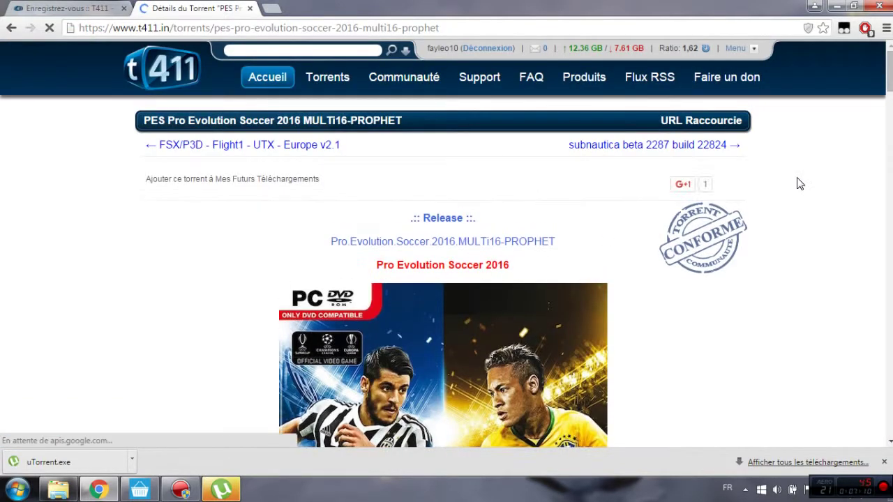
Download the torrent file for PES Pro Evolution Soccer 2016 MULTi16-PROPHET from its T411 details page.
left_click_drag(886, 77, 874, 167)
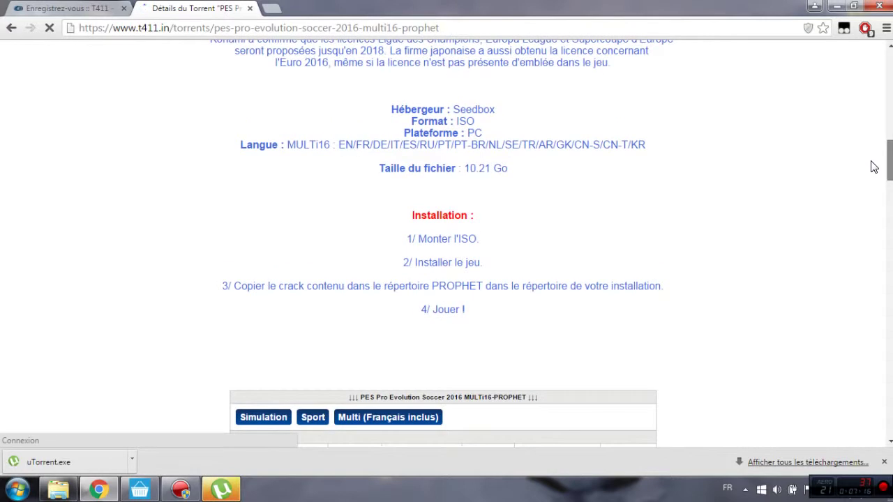
scroll(873, 168, "up", 1)
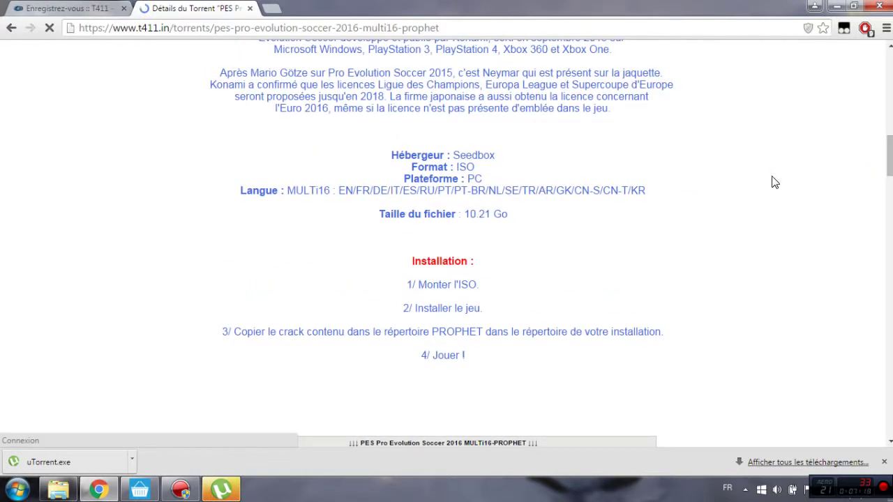
scroll(774, 182, "down", 4)
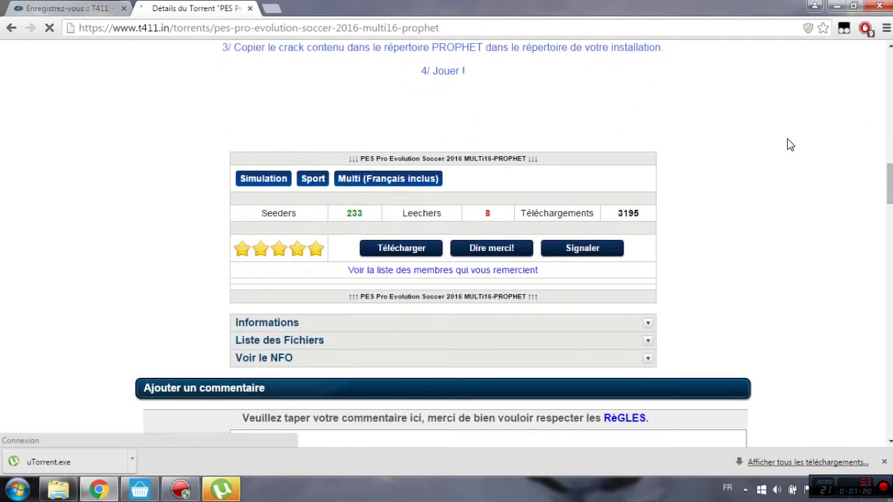
left_click(400, 250)
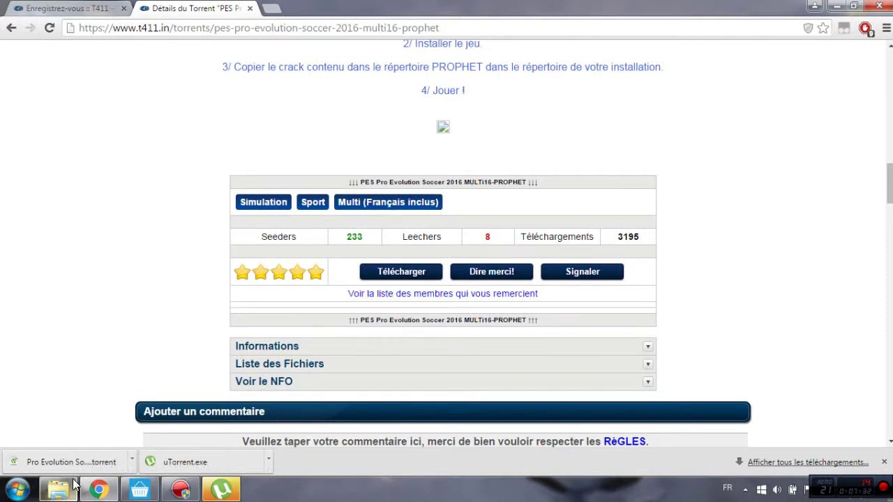
Open the downloaded torrent file in µTorrent and start the transfer to the default Downloads folder, keeping the subfolder and both files selected.
left_click(65, 463)
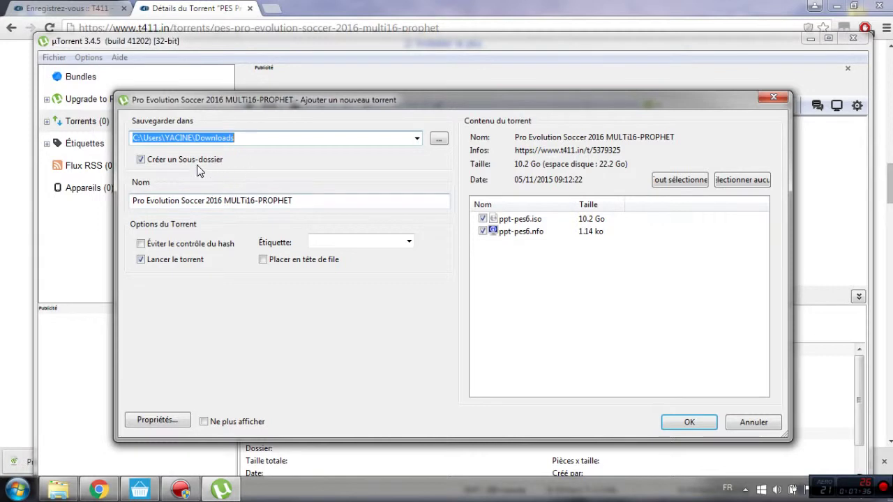
left_click_drag(409, 100, 419, 60)
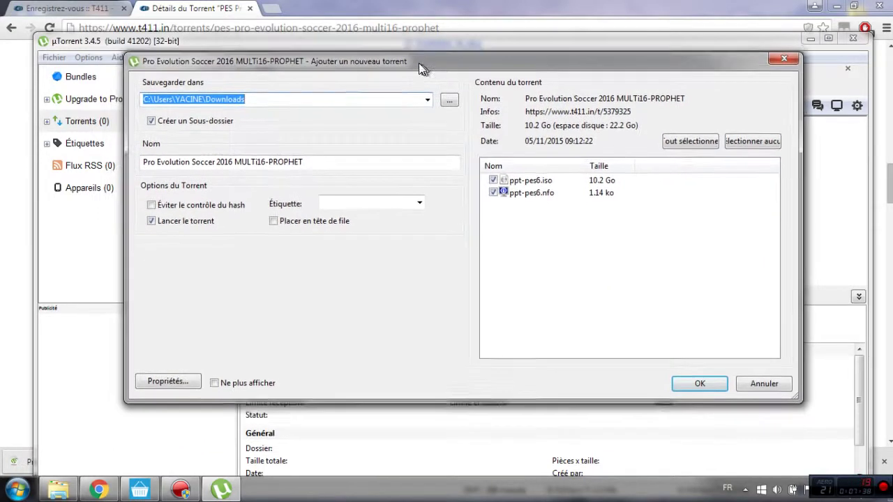
left_click(688, 381)
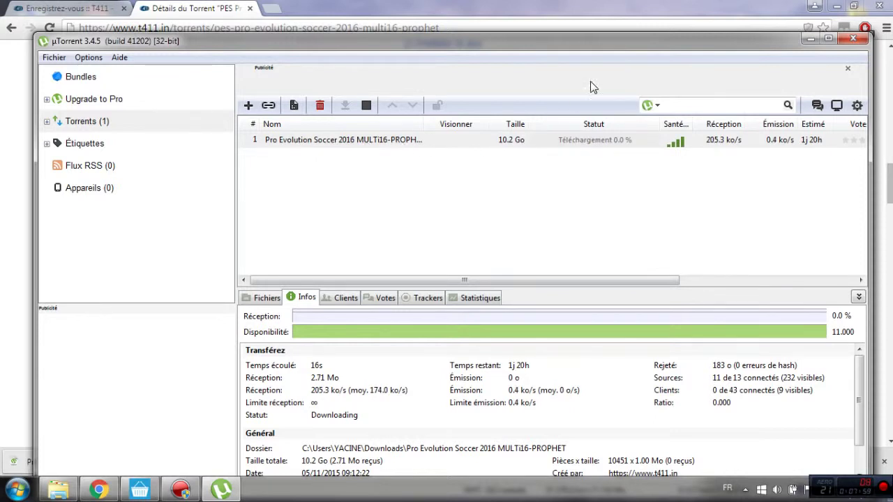
left_click_drag(466, 42, 454, 22)
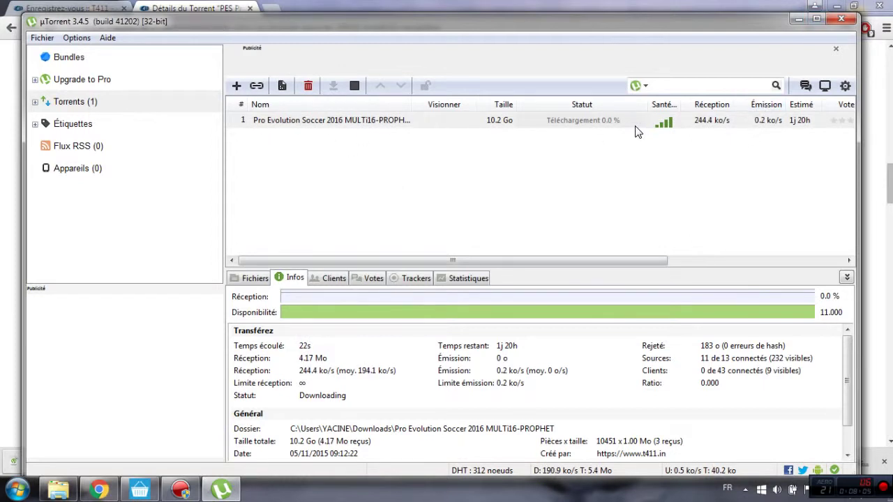
Minimise µTorrent and Chrome, look through the Téléchargements folder from Ordinateur, and close the folder window.
left_click(799, 19)
left_click(837, 5)
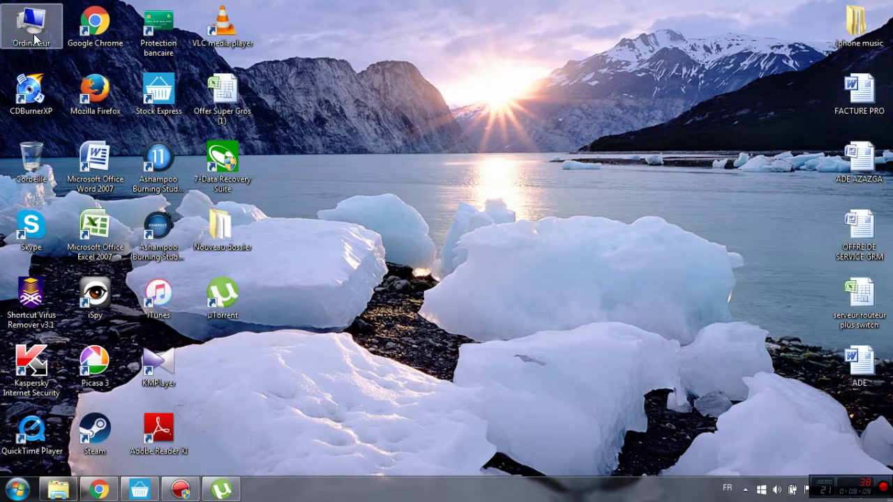
double_click(34, 33)
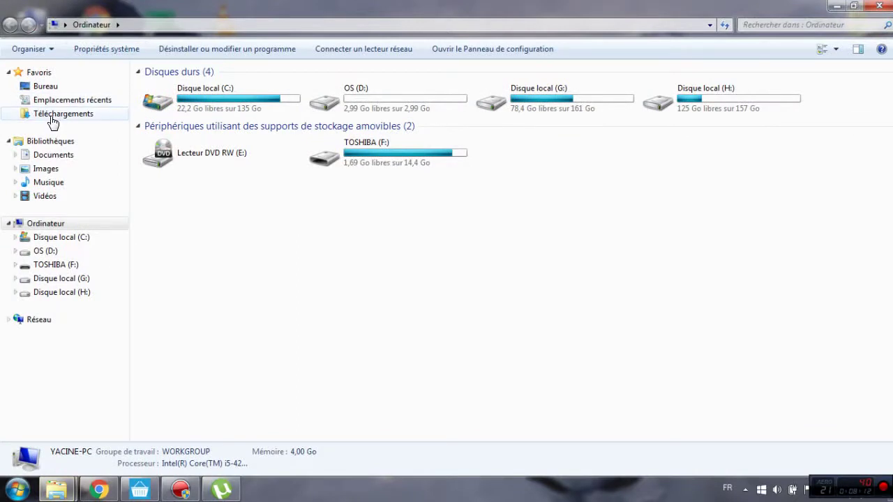
left_click(53, 114)
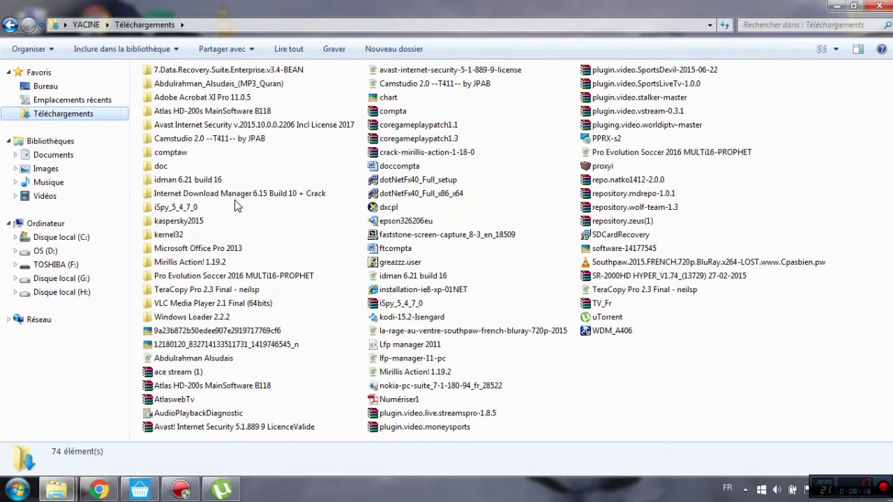
left_click(872, 7)
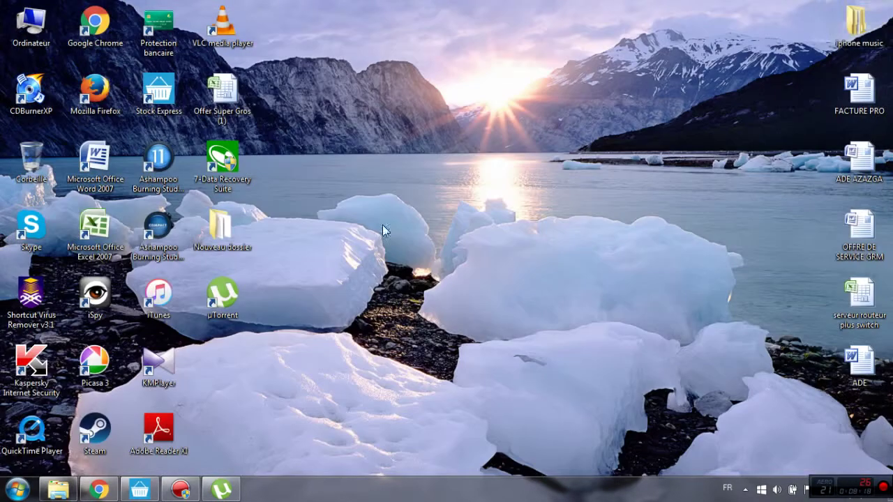
Switch to µTorrent, stop the Pro Evolution Soccer 2016 MULTi16-PROPHET download and minimise the program.
left_click(221, 492)
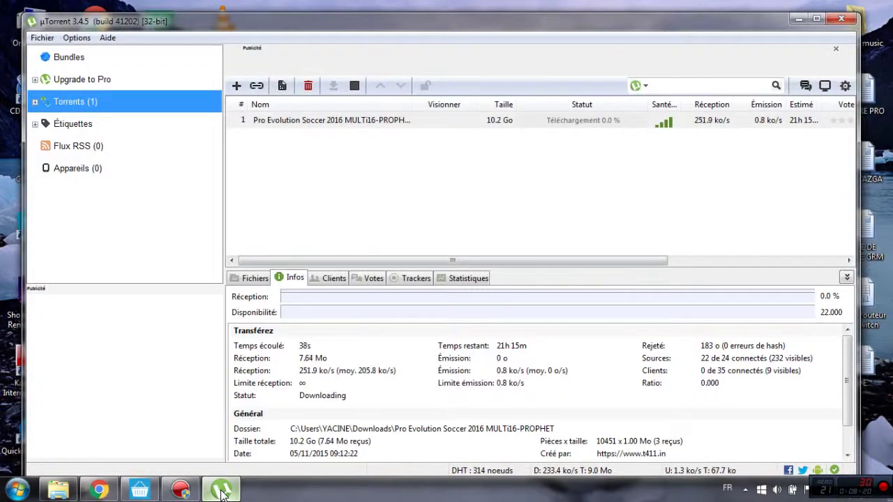
right_click(374, 125)
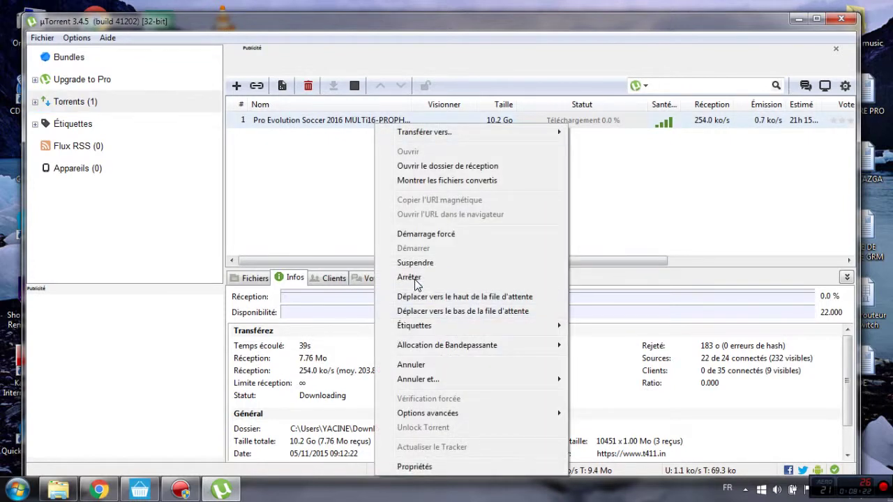
left_click(406, 277)
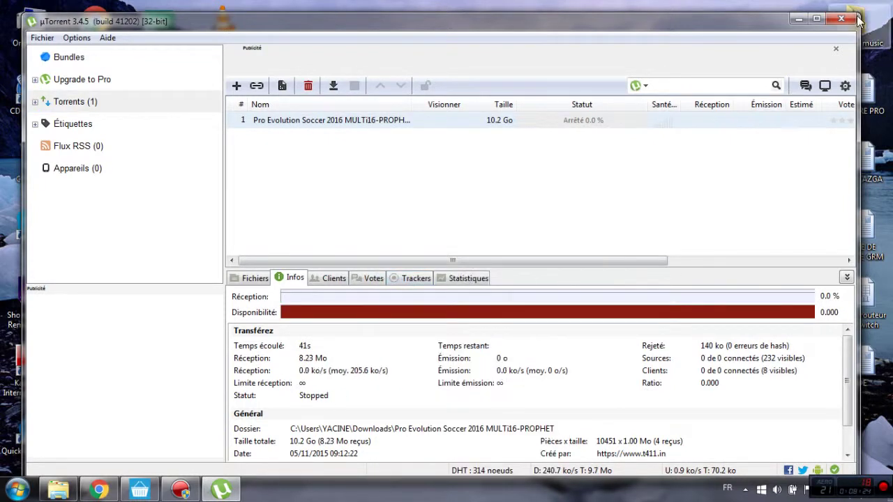
left_click(799, 19)
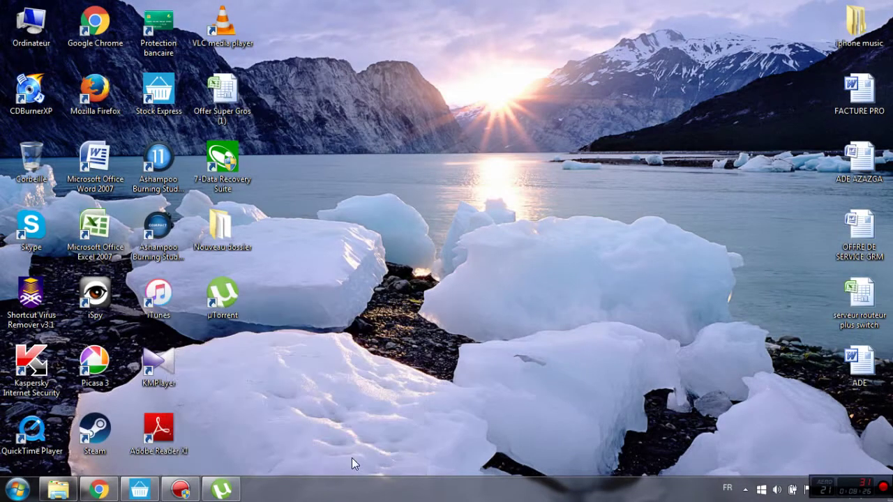
View the Action! recorder window, check the top of the T411 torrent page in Chrome, and return to Action!
left_click(181, 491)
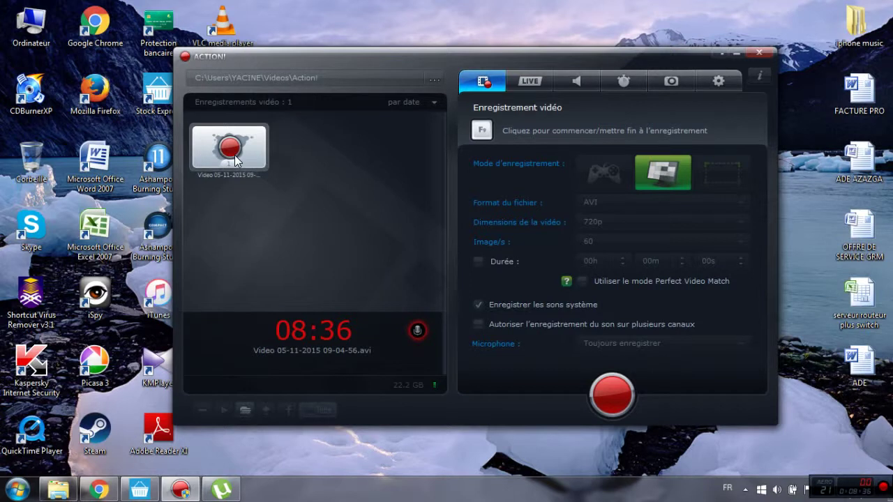
left_click_drag(372, 53, 419, 30)
left_click(94, 487)
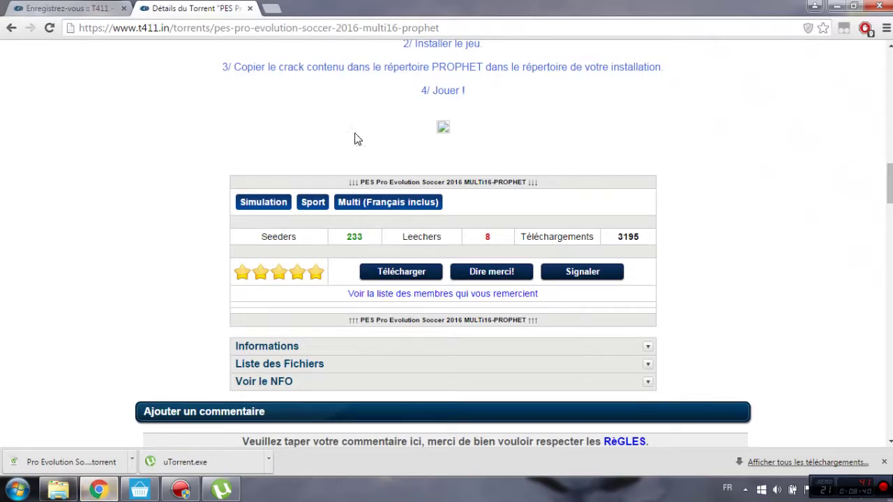
left_click_drag(891, 183, 891, 66)
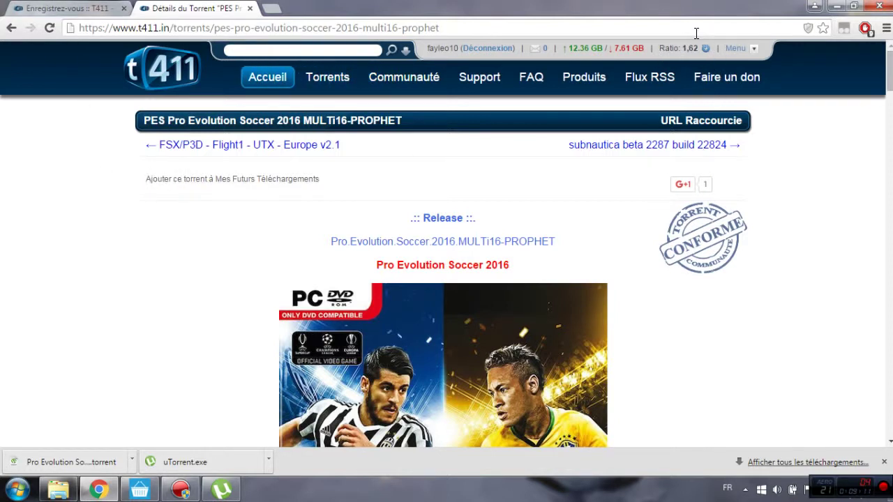
left_click(181, 490)
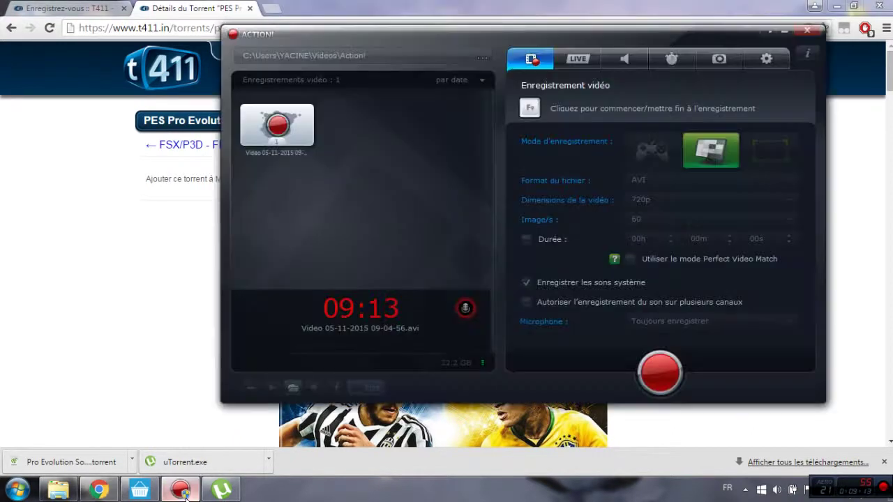